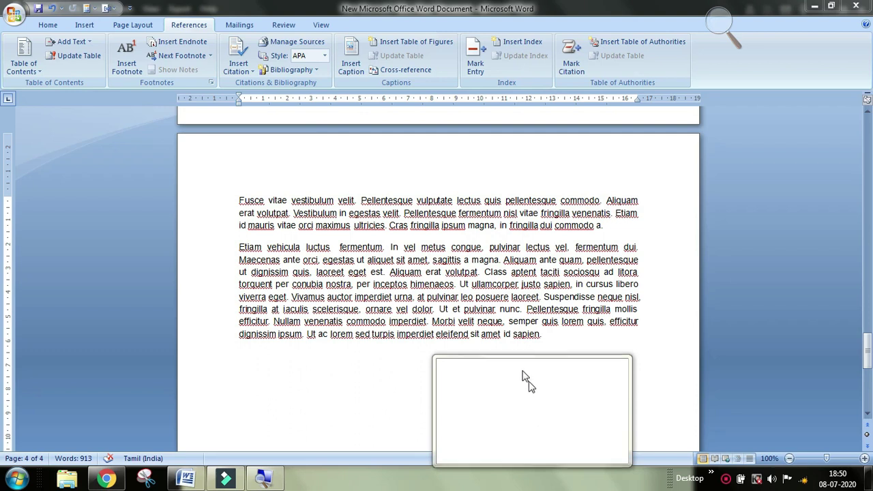
- Insert a footnote right after “luctus fermentum.” in the second paragraph of page 4
{"action": "key", "text": "super+Escape"}
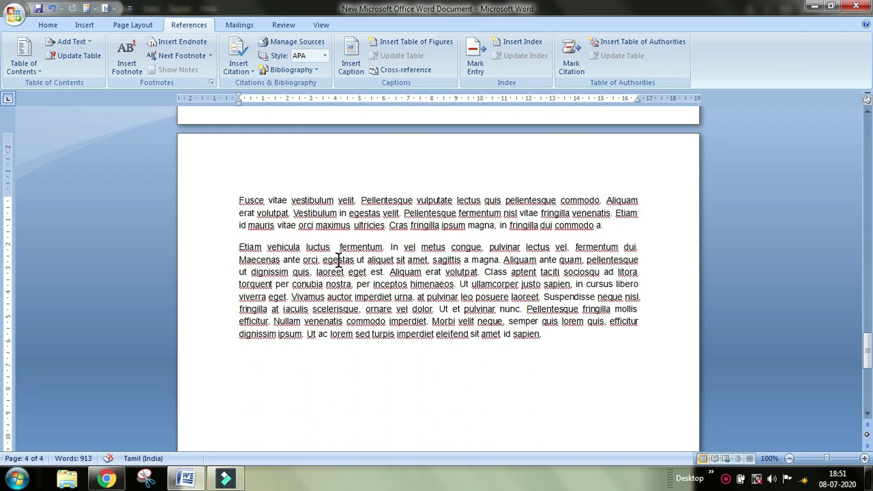
{"action": "scroll", "coordinate": [339, 260], "scroll_direction": "down", "scroll_amount": 5}
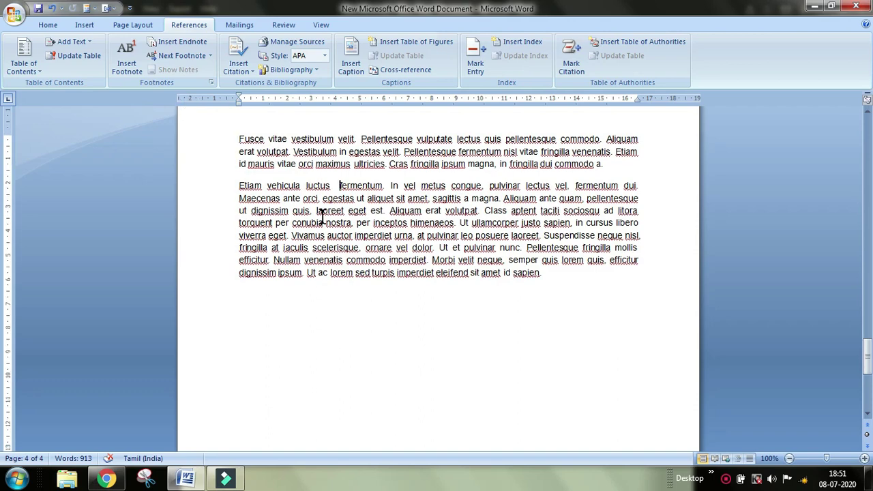
{"action": "scroll", "coordinate": [342, 347], "scroll_direction": "up", "scroll_amount": 4}
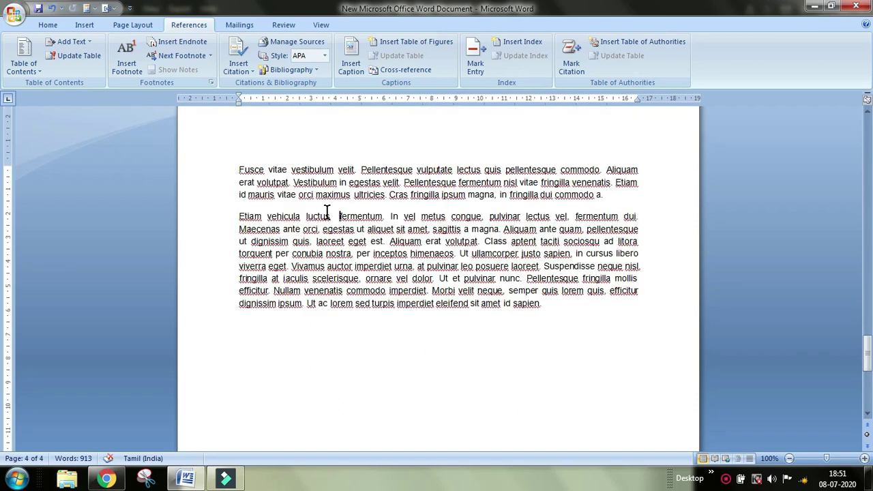
{"action": "left_click", "coordinate": [382, 217]}
{"action": "scroll", "coordinate": [395, 230], "scroll_direction": "up", "scroll_amount": 3, "text": "ctrl"}
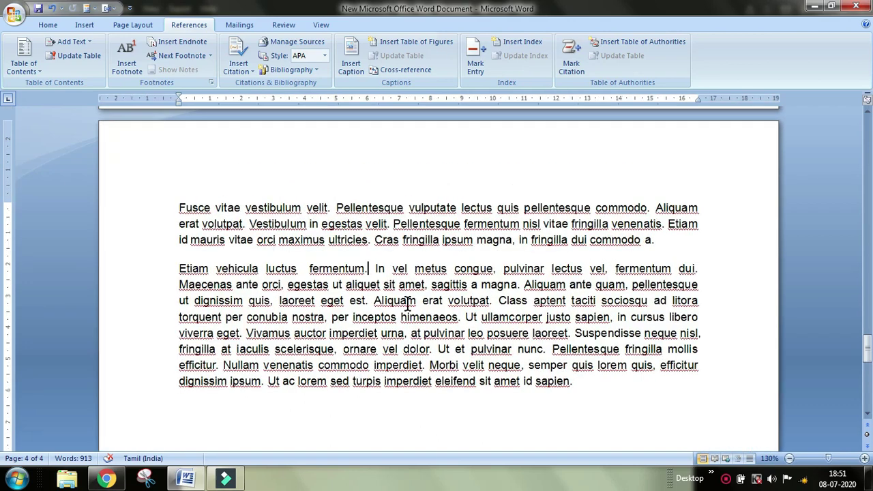
{"action": "left_click_drag", "start_coordinate": [266, 268], "coordinate": [356, 273]}
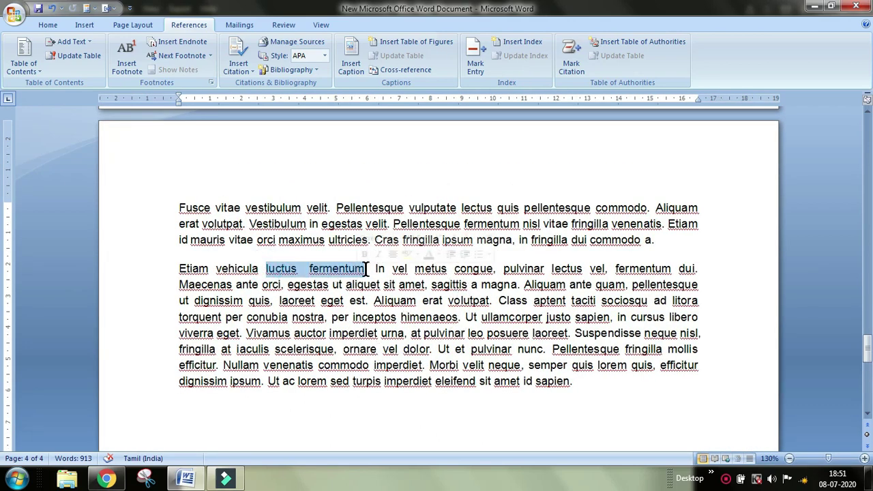
{"action": "left_click", "coordinate": [369, 267]}
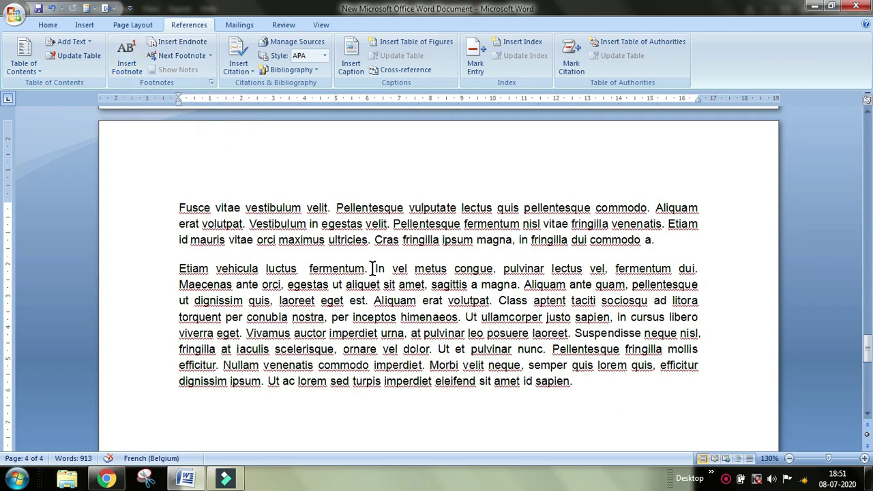
{"action": "left_click", "coordinate": [127, 68]}
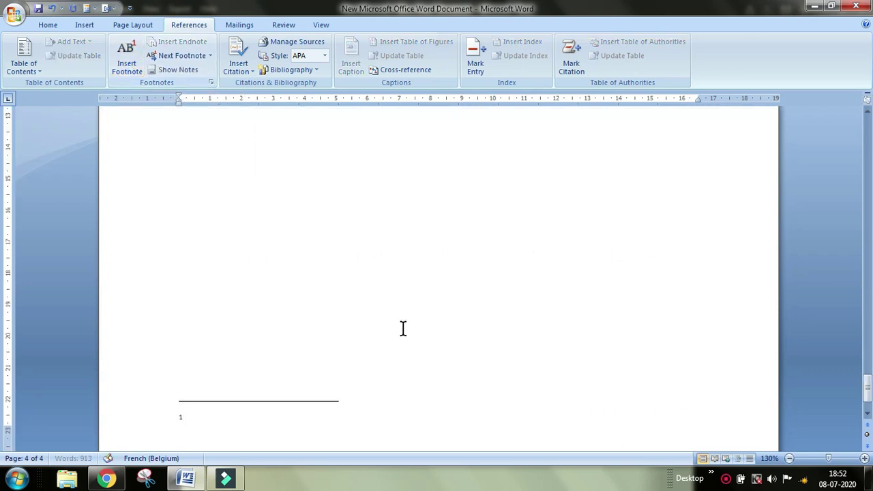
{"action": "key", "text": "alt+shift"}
{"action": "scroll", "coordinate": [211, 421], "scroll_direction": "down", "scroll_amount": 2}
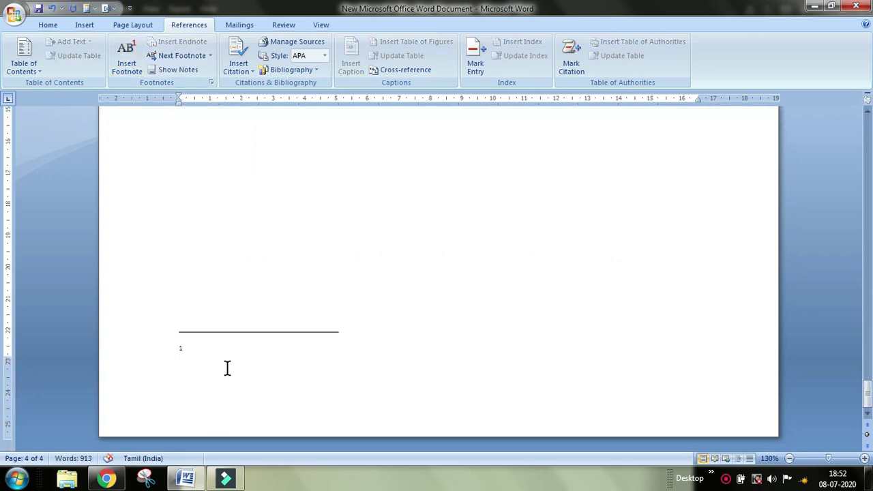
- Examine the footnote mark after “luctus fermentum.” and jump from it to its note and back to the text
{"action": "scroll", "coordinate": [372, 351], "scroll_direction": "up", "scroll_amount": 5}
{"action": "scroll", "coordinate": [382, 341], "scroll_direction": "up", "scroll_amount": 5}
{"action": "scroll", "coordinate": [375, 179], "scroll_direction": "down", "scroll_amount": 1}
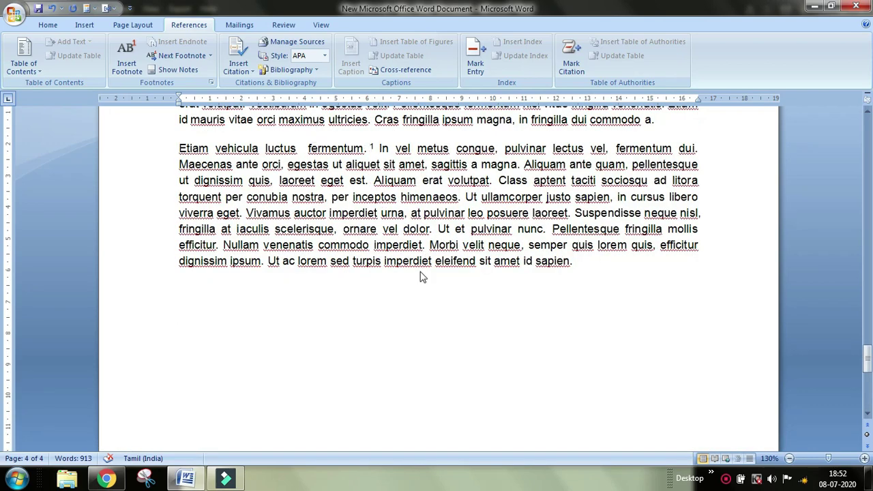
{"action": "scroll", "coordinate": [421, 273], "scroll_direction": "up", "scroll_amount": 3, "text": "ctrl"}
{"action": "scroll", "coordinate": [450, 319], "scroll_direction": "up", "scroll_amount": 2, "text": "ctrl"}
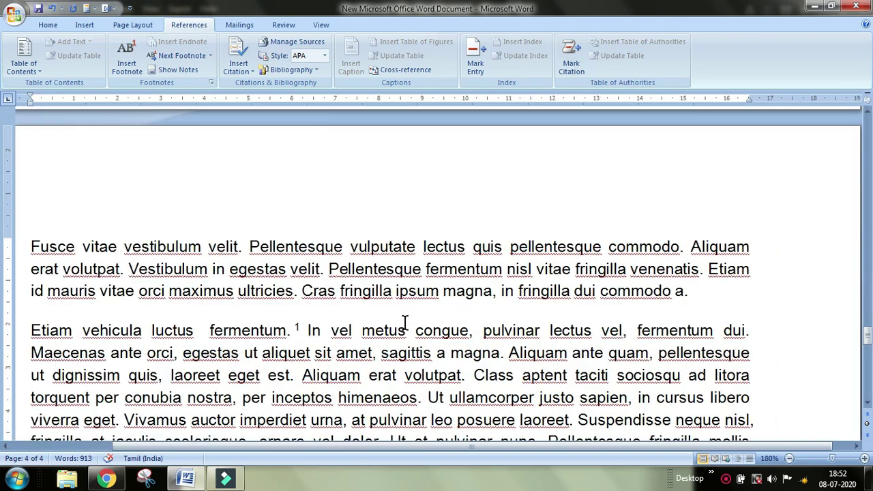
{"action": "left_click_drag", "start_coordinate": [153, 331], "coordinate": [303, 335]}
{"action": "left_click", "coordinate": [298, 328]}
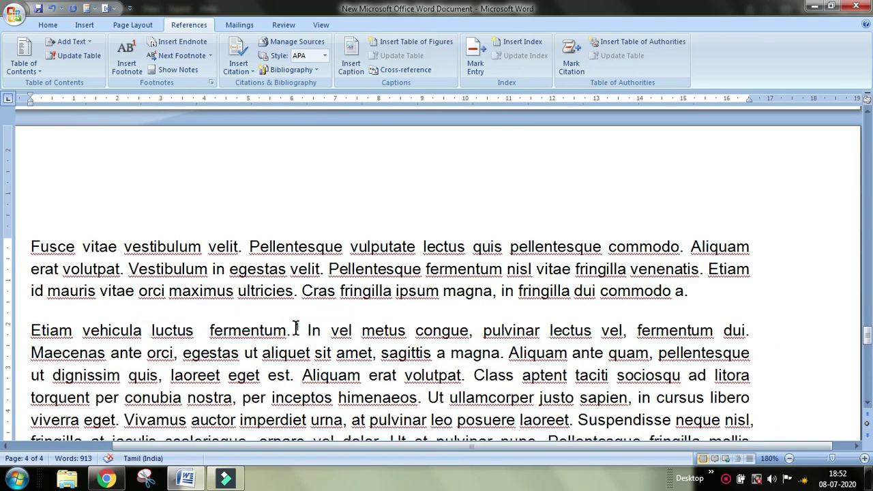
{"action": "double_click", "coordinate": [296, 329]}
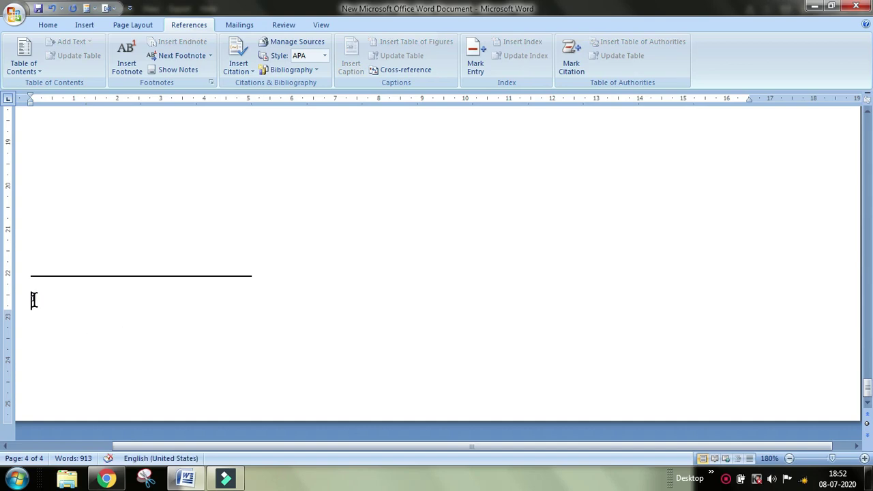
{"action": "double_click", "coordinate": [33, 299]}
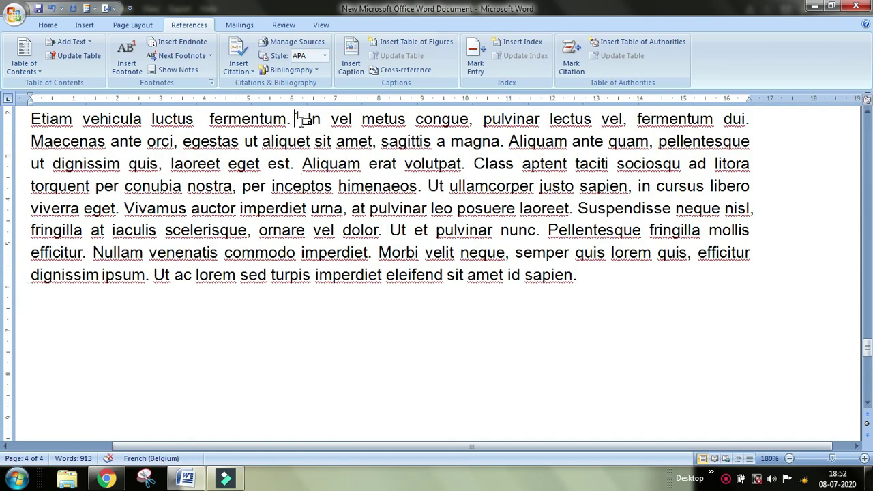
- Write the text of footnote 1 as Reference Book “The jungle”, with the title in double quotation marks
{"action": "scroll", "coordinate": [191, 389], "scroll_direction": "down", "scroll_amount": 10}
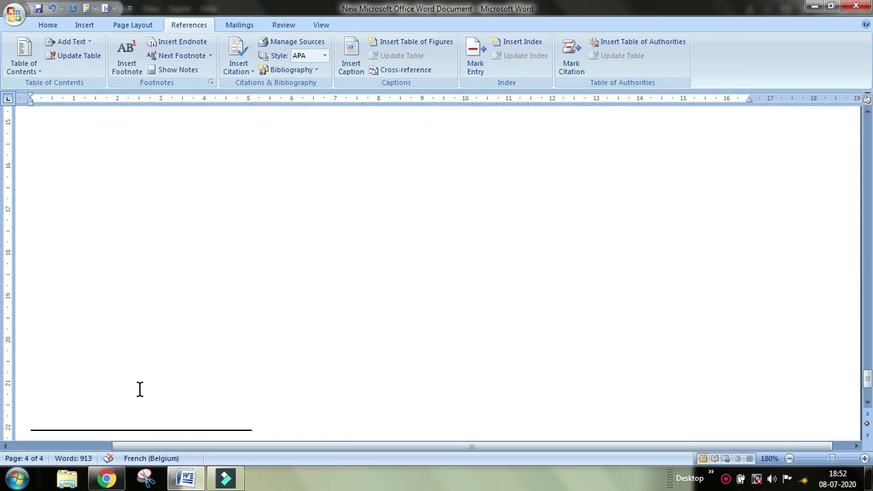
{"action": "left_click", "coordinate": [74, 294]}
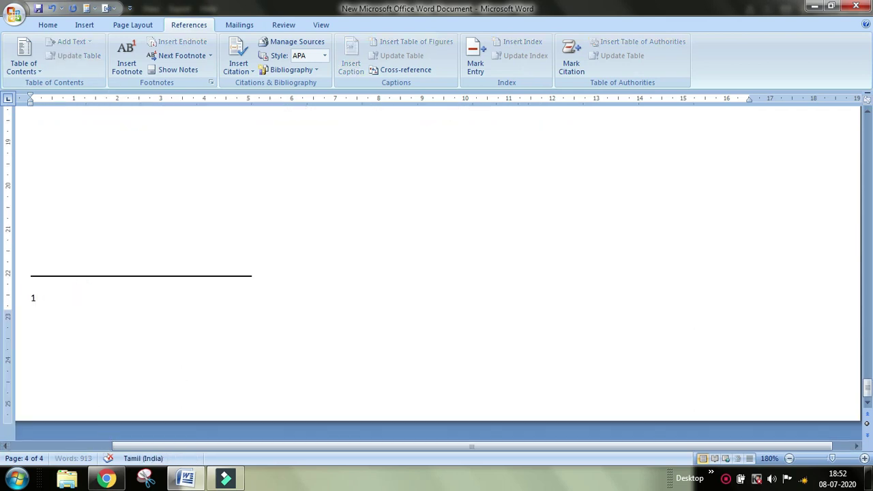
{"action": "type", "text": "Referen"}
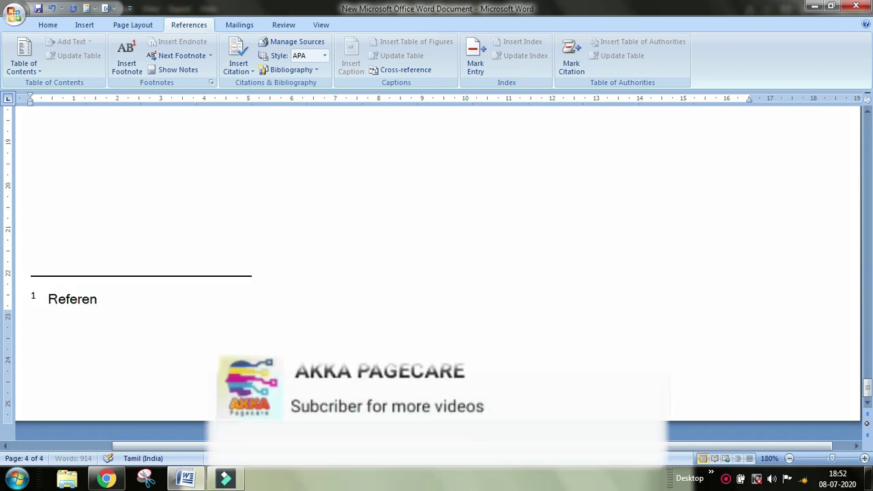
{"action": "type", "text": "ce  Book "}
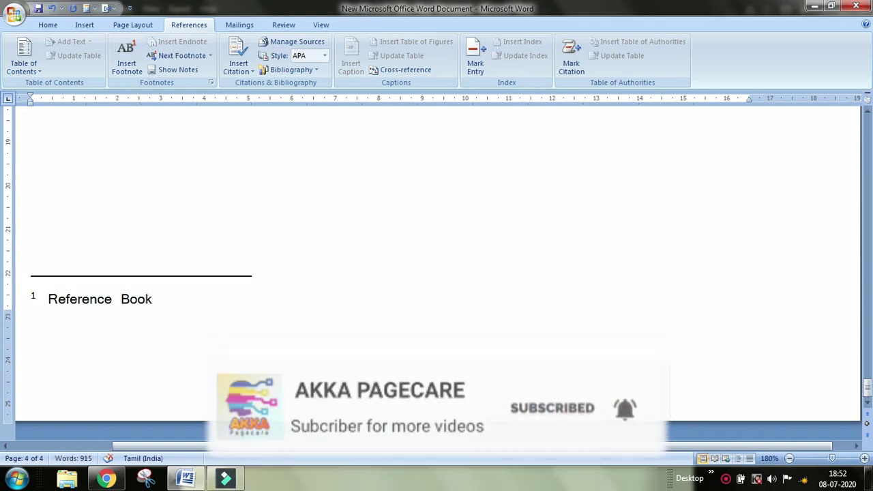
{"action": "type", "text": "  TYh"}
{"action": "key", "text": "BackSpace"}
{"action": "key", "text": "BackSpace"}
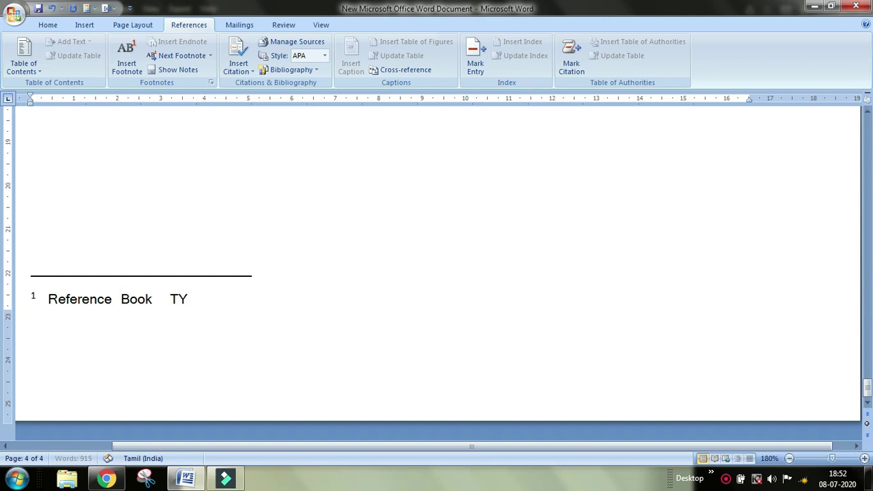
{"action": "type", "text": "e jUngle"}
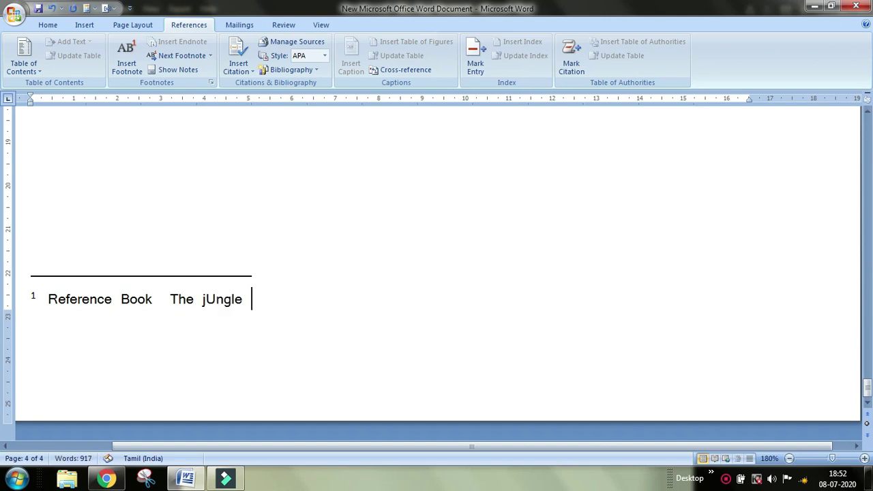
{"action": "key", "text": "BackSpace"}
{"action": "key", "text": "BackSpace"}
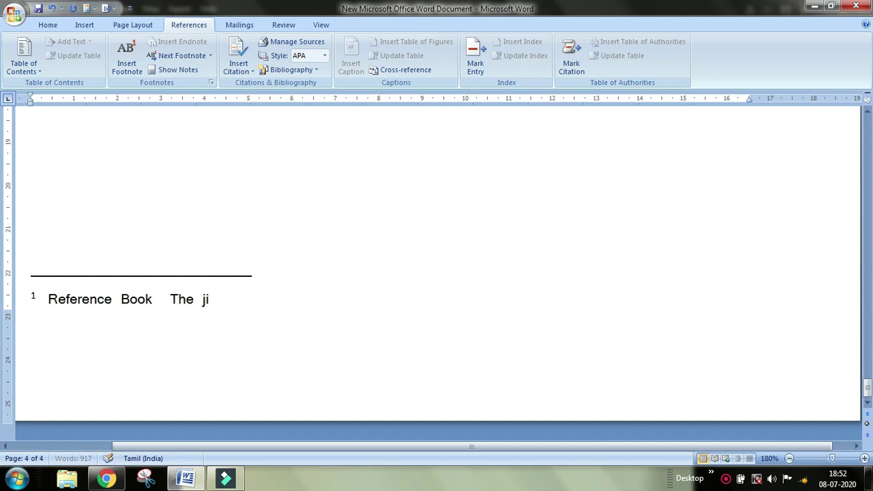
{"action": "type", "text": "ungle\""}
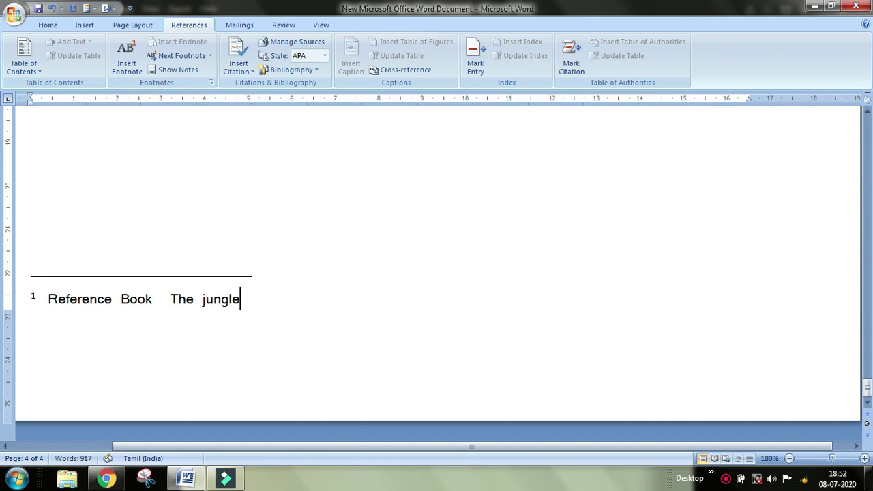
{"action": "left_click", "coordinate": [170, 299]}
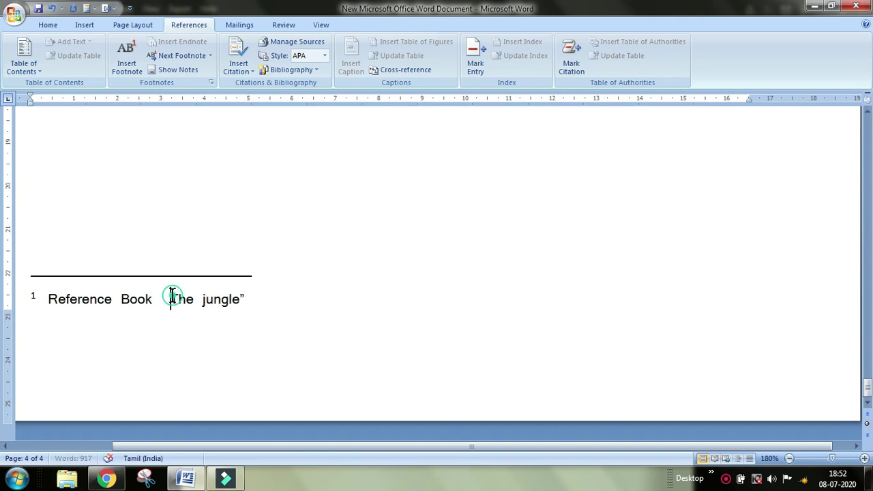
{"action": "type", "text": "\""}
- Follow the footnote 1 mark after “luctus fermentum.” to its completed note
{"action": "scroll", "coordinate": [332, 246], "scroll_direction": "up", "scroll_amount": 10}
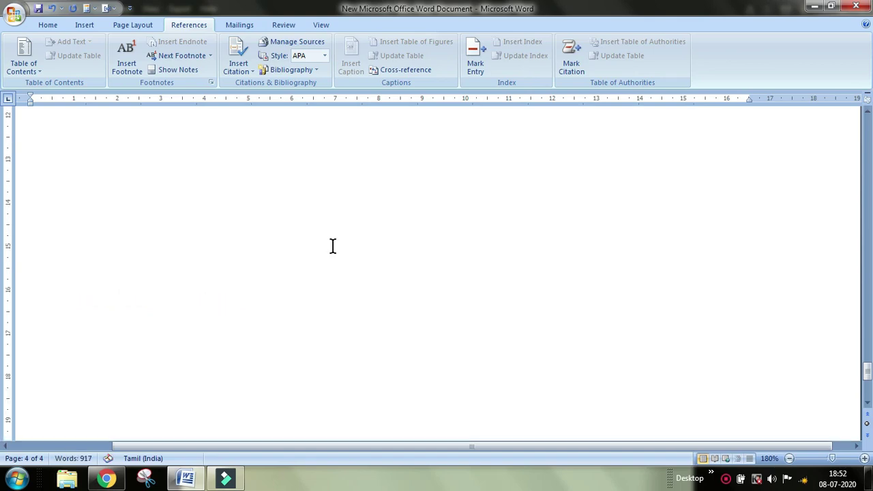
{"action": "left_click_drag", "start_coordinate": [154, 243], "coordinate": [286, 243]}
{"action": "left_click", "coordinate": [297, 238]}
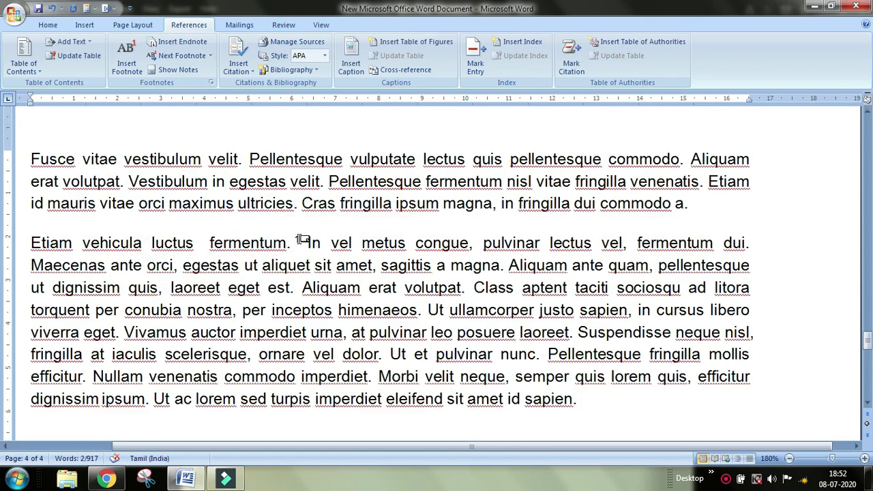
{"action": "double_click", "coordinate": [296, 239]}
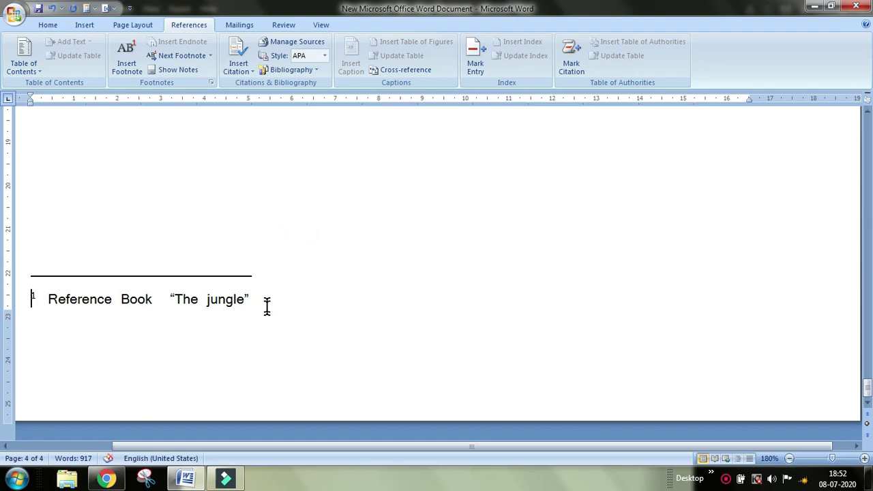
- Insert a second footnote after “Morbi velit neque,” in the last paragraph of page 4
{"action": "scroll", "coordinate": [402, 312], "scroll_direction": "up", "scroll_amount": 5}
{"action": "scroll", "coordinate": [477, 328], "scroll_direction": "up", "scroll_amount": 6}
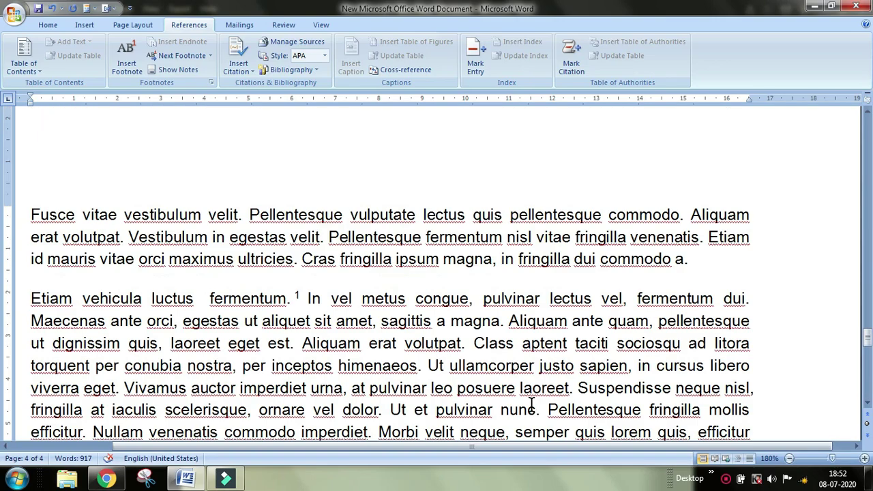
{"action": "scroll", "coordinate": [501, 389], "scroll_direction": "down", "scroll_amount": 2}
{"action": "left_click", "coordinate": [511, 266]}
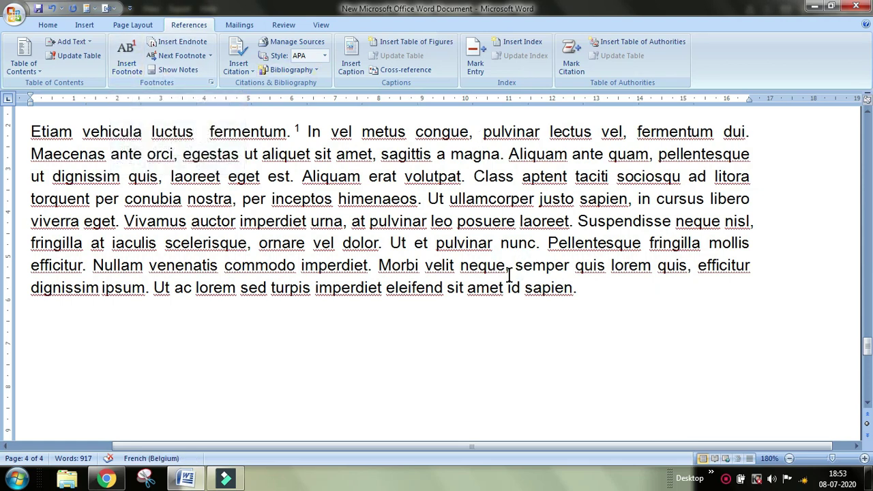
{"action": "left_click", "coordinate": [127, 60]}
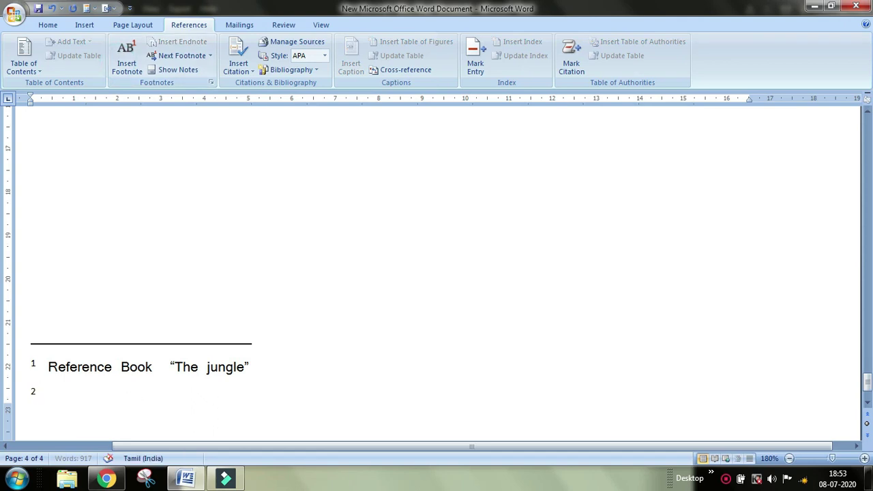
{"action": "type", "text": "https://www.youtube.com/channel/UCicujr3KorXmHv64rYKj-Mw"}
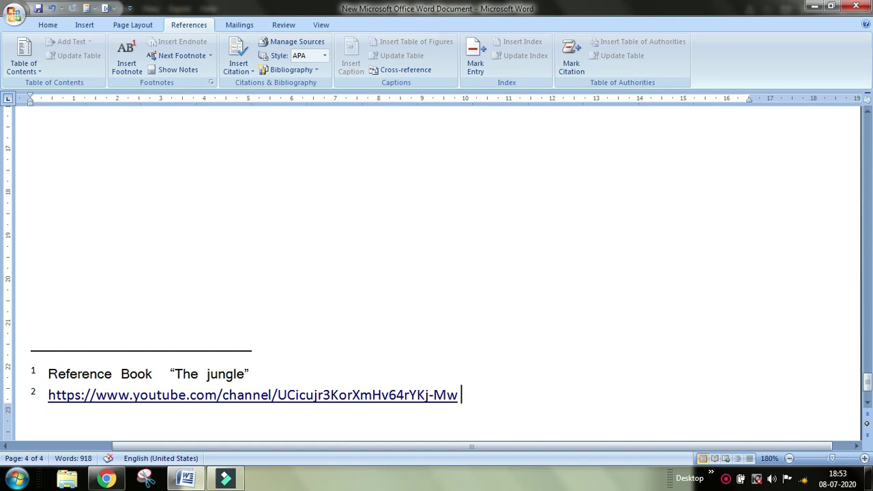
{"action": "scroll", "coordinate": [211, 389], "scroll_direction": "down", "scroll_amount": 2}
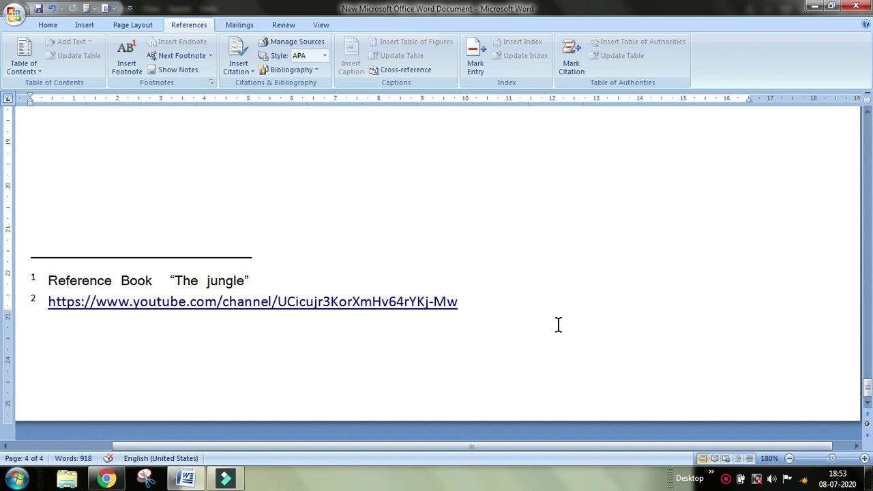
{"action": "type", "text": "AKKA PAG"}
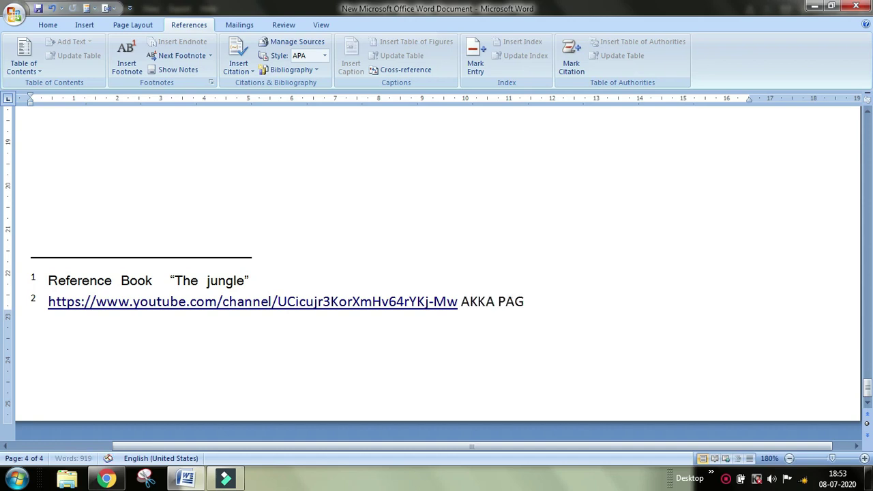
{"action": "type", "text": "ECA"}
{"action": "key", "text": "BackSpace"}
{"action": "type", "text": "CARE"}
- Compare the footnote 2 mark after “neque,” with the notes at the foot of page 4
{"action": "scroll", "coordinate": [599, 298], "scroll_direction": "up", "scroll_amount": 10}
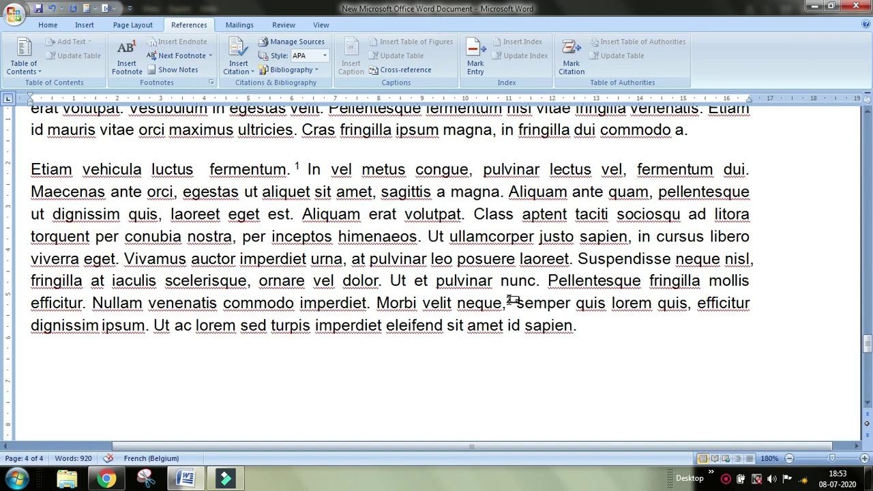
{"action": "scroll", "coordinate": [522, 341], "scroll_direction": "down", "scroll_amount": 5}
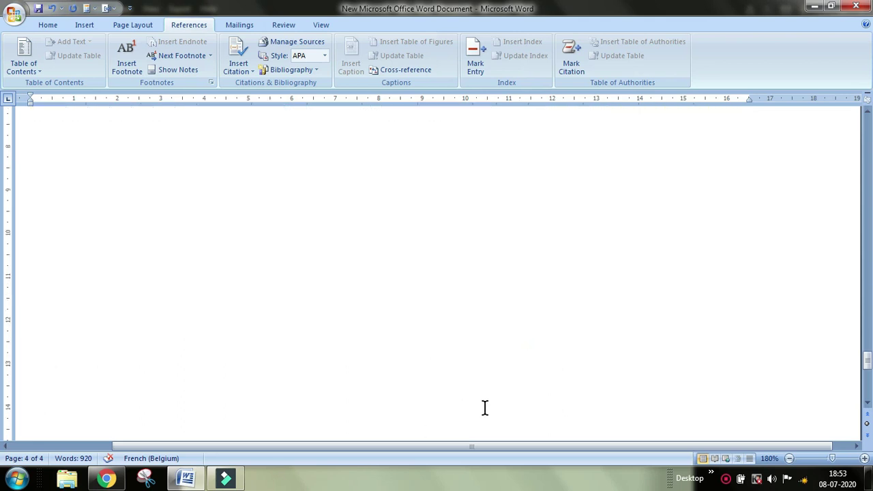
{"action": "scroll", "coordinate": [271, 435], "scroll_direction": "down", "scroll_amount": 5}
{"action": "scroll", "coordinate": [627, 320], "scroll_direction": "up", "scroll_amount": 10}
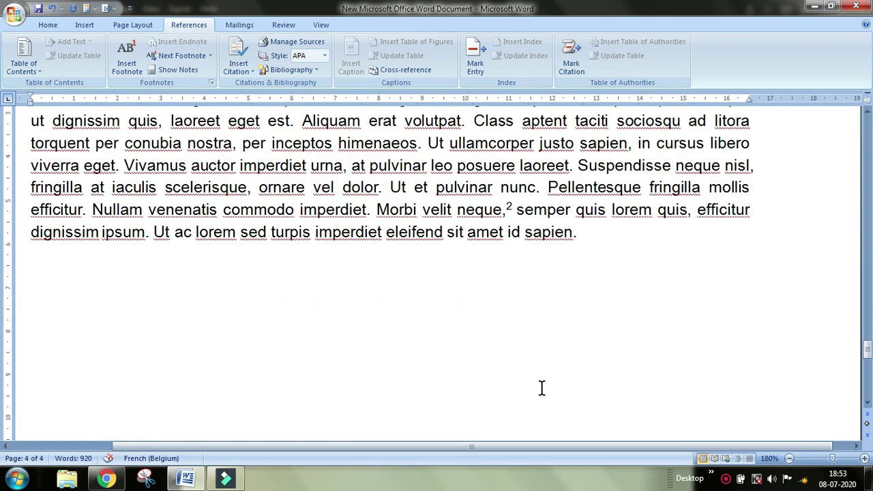
{"action": "scroll", "coordinate": [546, 379], "scroll_direction": "down", "scroll_amount": 10}
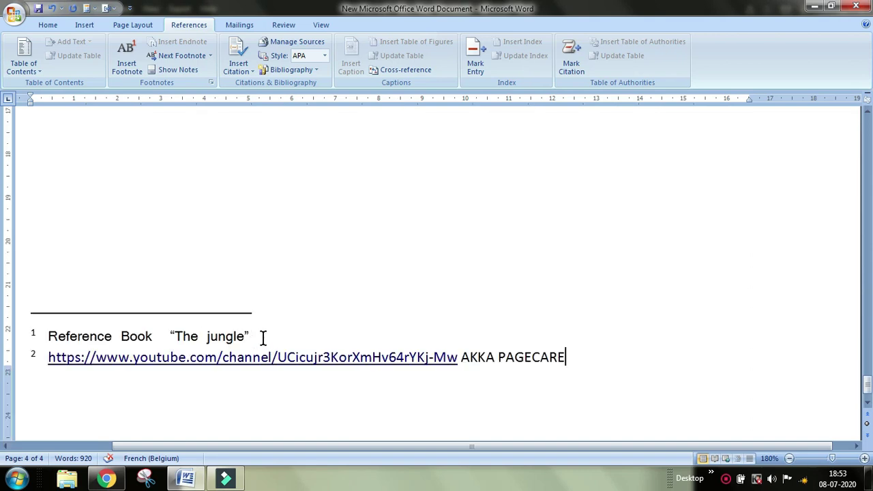
- Append “/ author: Sample” to the book reference in footnote 1
{"action": "left_click", "coordinate": [263, 337]}
{"action": "type", "text": "/ author"}
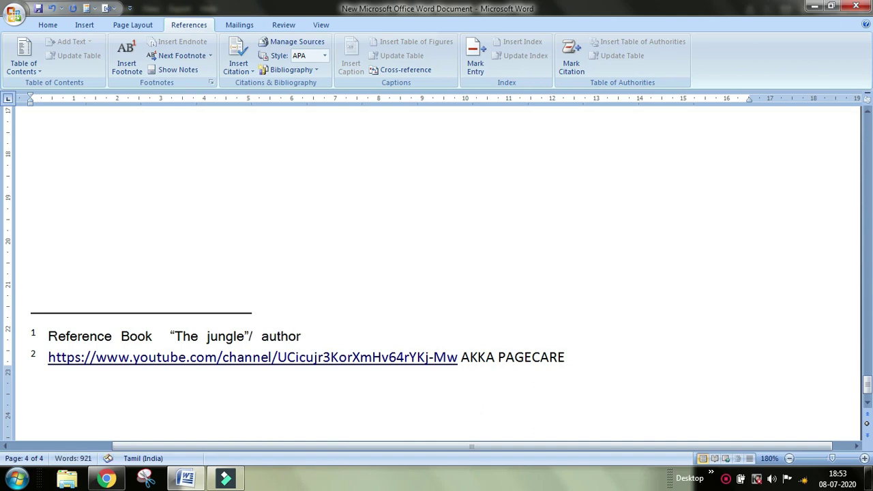
{"action": "type", "text": ": Sample"}
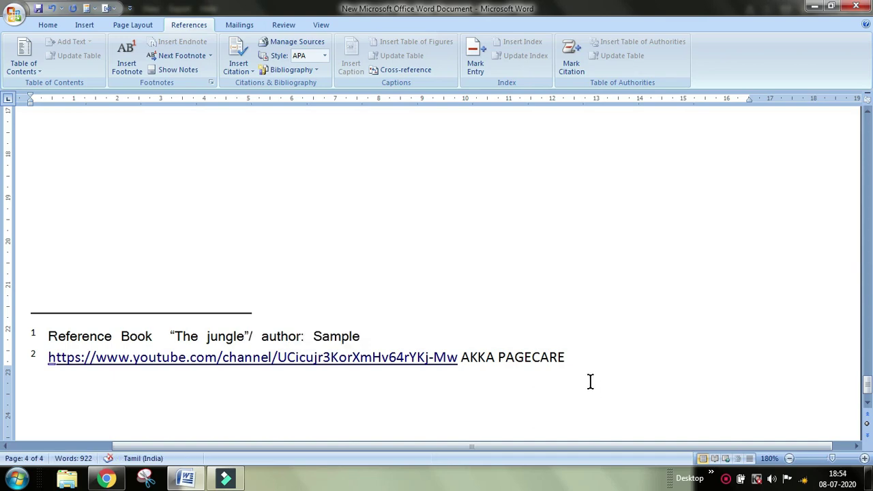
{"action": "left_click", "coordinate": [585, 369]}
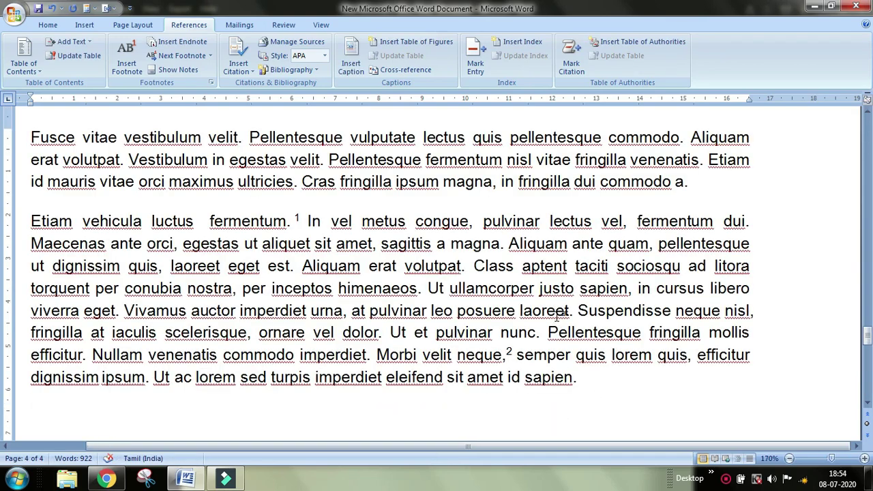
- Insert an endnote after “sit amet id sapien.” at the end of the last paragraph on page 4
{"action": "scroll", "coordinate": [556, 317], "scroll_direction": "down", "scroll_amount": 3}
{"action": "scroll", "coordinate": [557, 317], "scroll_direction": "down", "scroll_amount": 3}
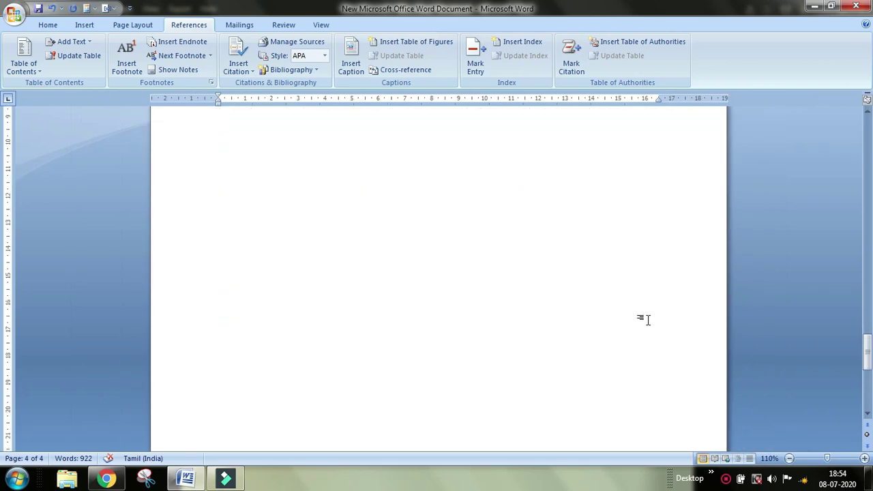
{"action": "scroll", "coordinate": [642, 323], "scroll_direction": "down", "scroll_amount": 6}
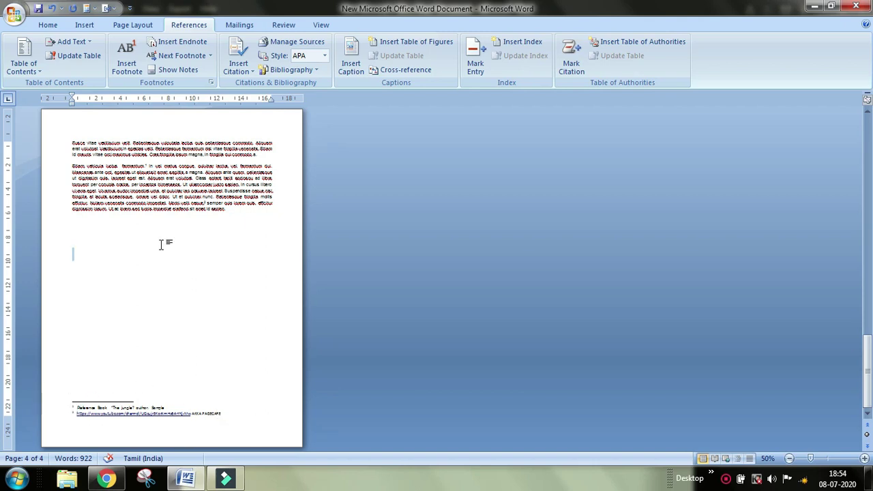
{"action": "left_click", "coordinate": [234, 212]}
{"action": "scroll", "coordinate": [279, 251], "scroll_direction": "up", "scroll_amount": 2}
{"action": "scroll", "coordinate": [786, 253], "scroll_direction": "down", "scroll_amount": 1}
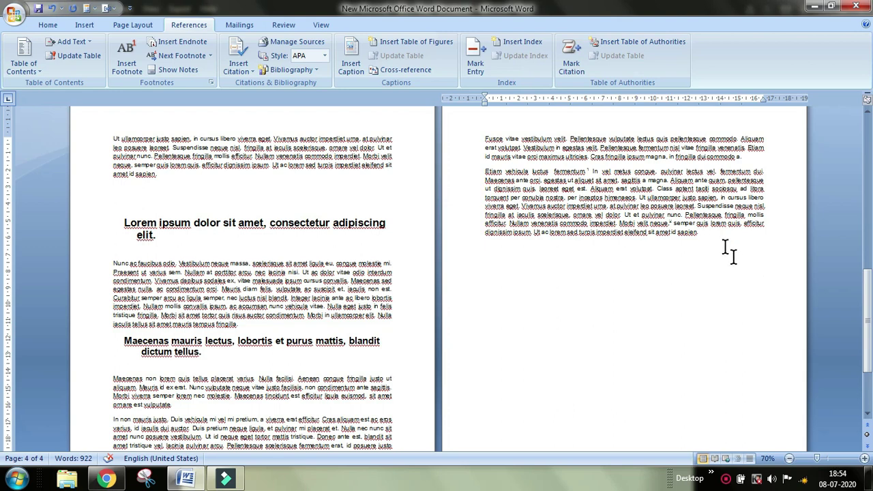
{"action": "scroll", "coordinate": [736, 264], "scroll_direction": "up", "scroll_amount": 2}
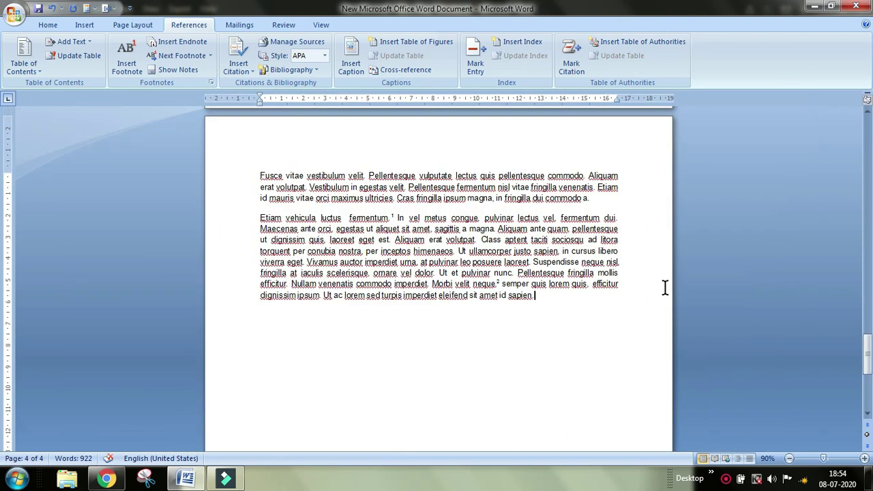
{"action": "scroll", "coordinate": [664, 290], "scroll_direction": "up", "scroll_amount": 4}
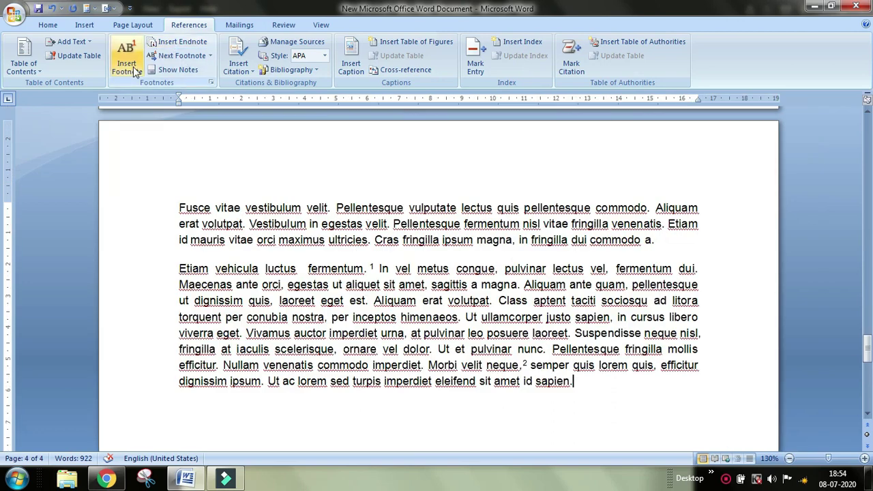
{"action": "left_click", "coordinate": [190, 45]}
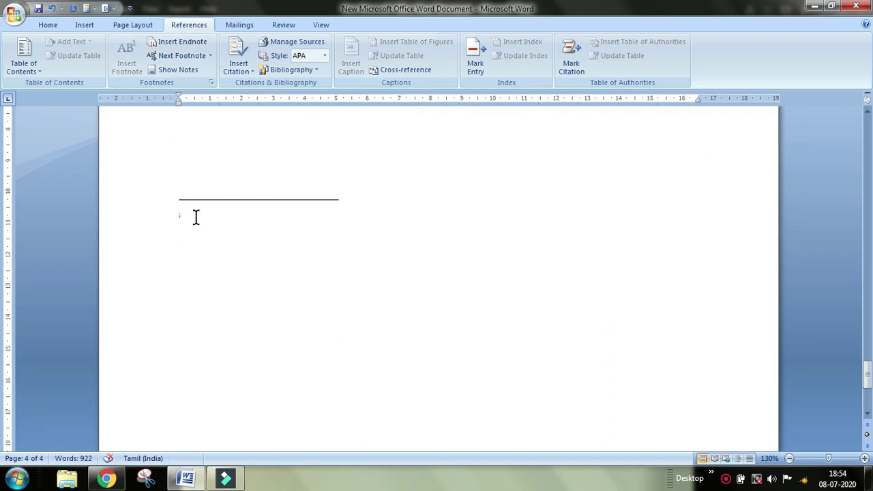
- Fill endnote i with the text “Reference Book The Jungle /author sample”
{"action": "type", "text": "Reference Book"}
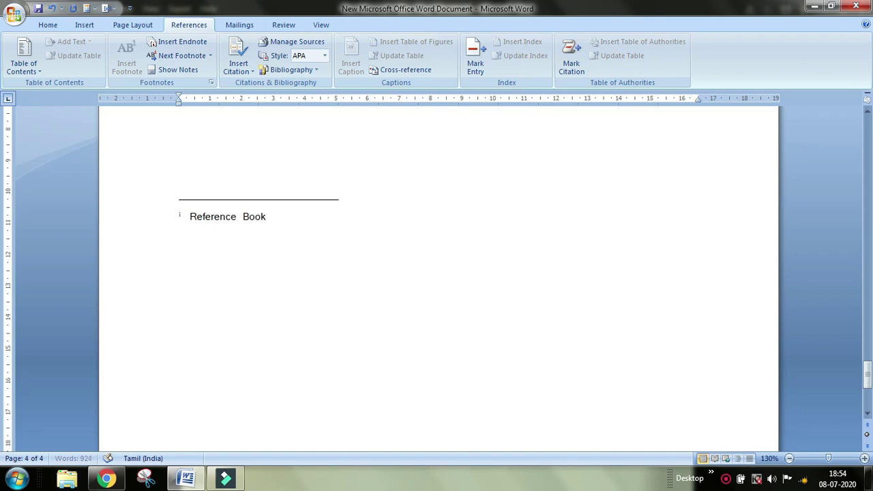
{"action": "type", "text": " The u"}
{"action": "key", "text": "BackSpace"}
{"action": "type", "text": "Jungle"}
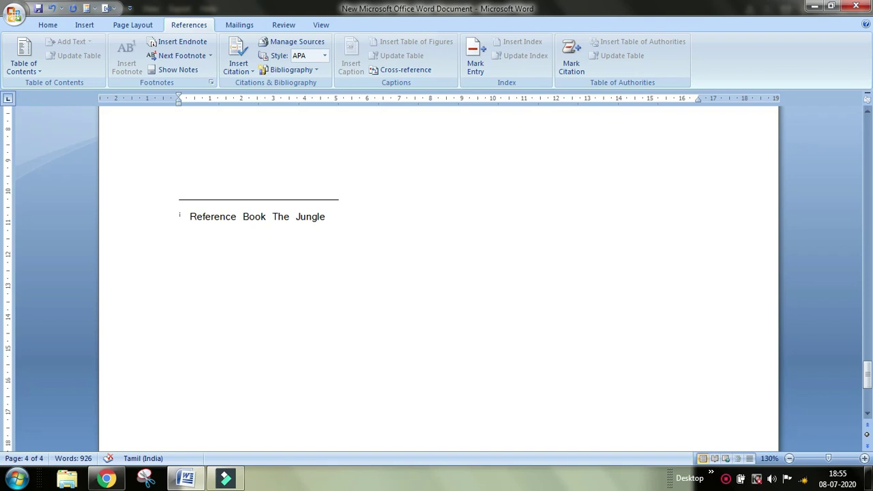
{"action": "type", "text": "/author sampl e"}
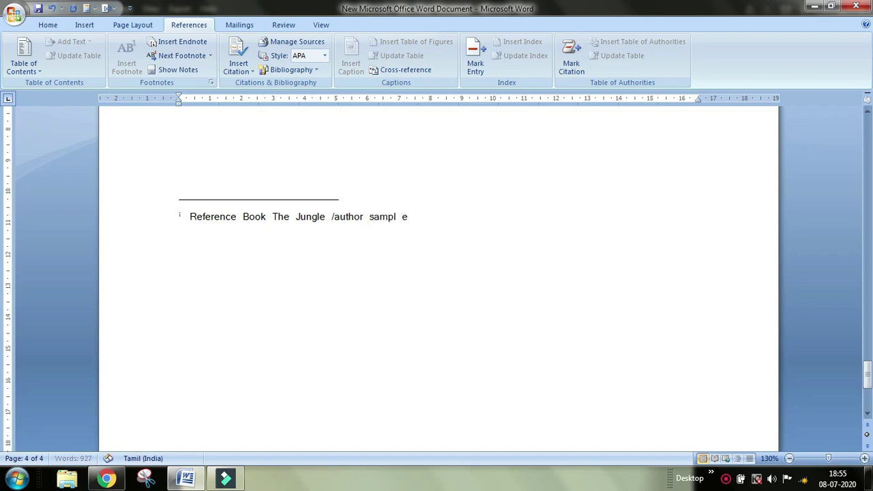
{"action": "key", "text": "BackSpace"}
{"action": "key", "text": "BackSpace"}
{"action": "type", "text": "e"}
{"action": "scroll", "coordinate": [309, 220], "scroll_direction": "up", "scroll_amount": 4}
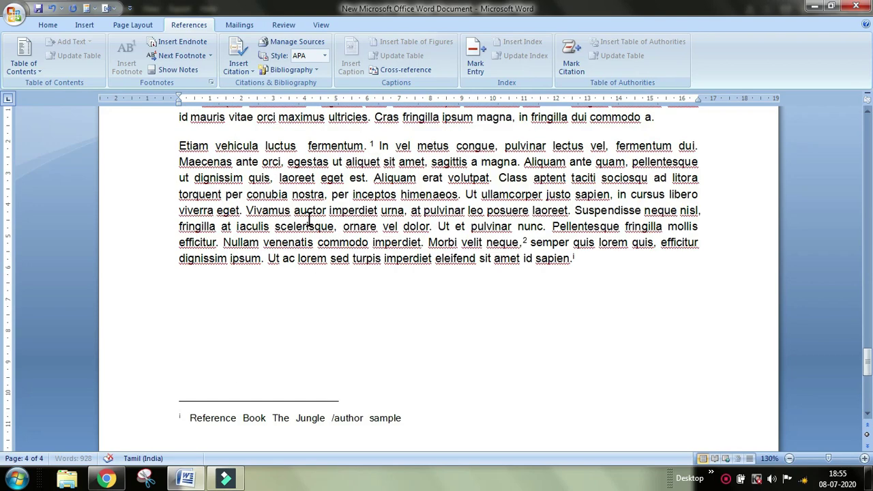
- Insert a second endnote directly after the endnote i mark at the end of the last paragraph
{"action": "left_click", "coordinate": [587, 284]}
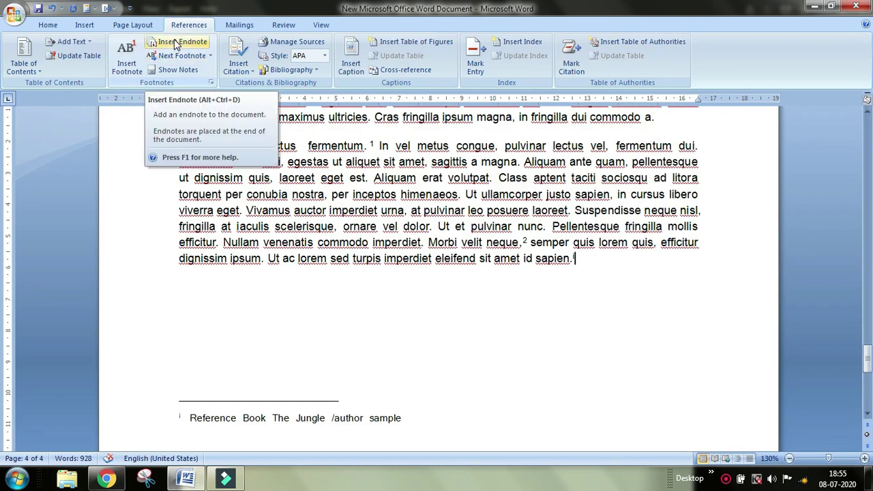
{"action": "left_click", "coordinate": [173, 42]}
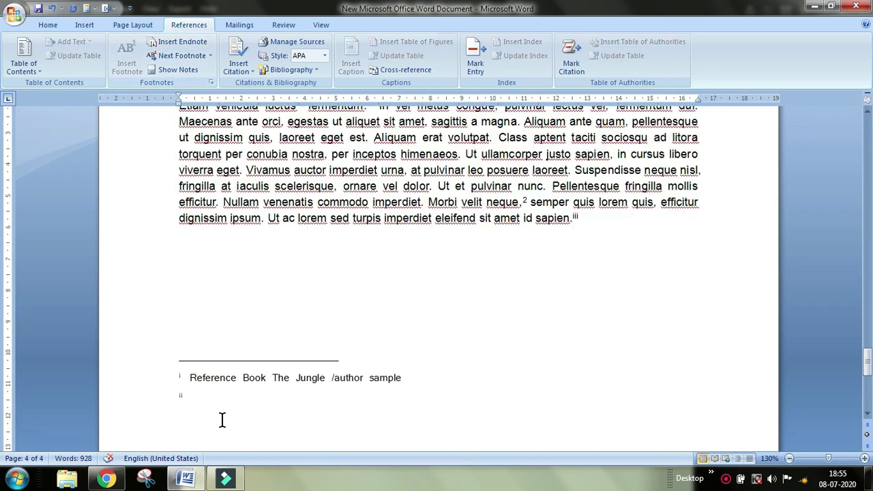
{"action": "key", "text": "alt+shift"}
{"action": "scroll", "coordinate": [594, 236], "scroll_direction": "up", "scroll_amount": 5}
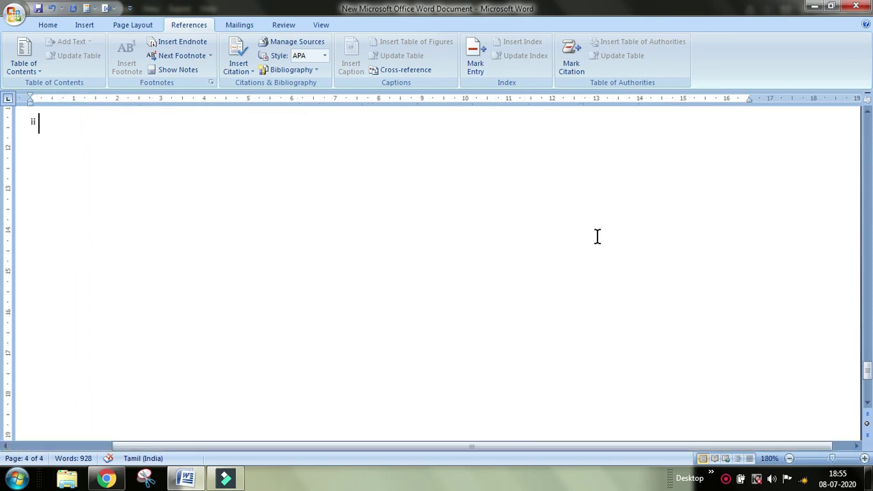
{"action": "scroll", "coordinate": [599, 288], "scroll_direction": "up", "scroll_amount": 6}
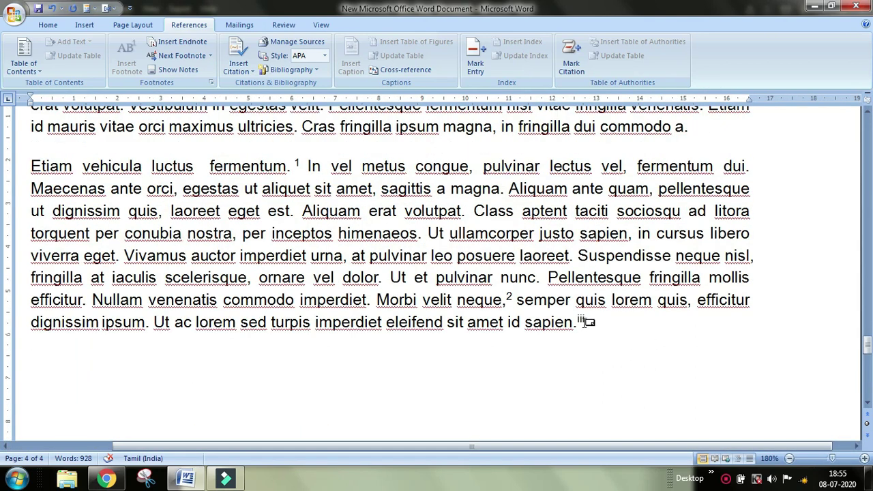
- Separate the two endnote marks after “sapien.” with a comma
{"action": "left_click", "coordinate": [579, 319]}
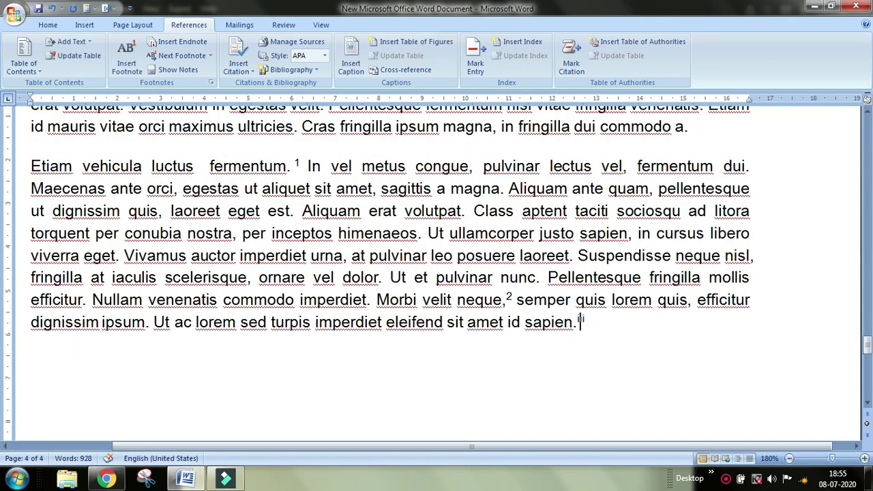
{"action": "type", "text": ",ii"}
{"action": "key", "text": "alt+ctrl+d"}
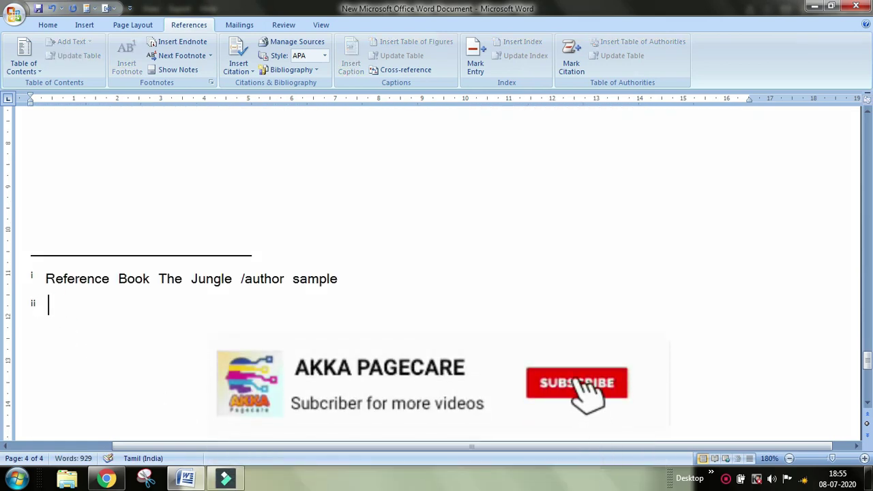
{"action": "type", "text": "https://www.youtube.com/channel/UCicujr3KorXmHv64rYKj-Mw"}
{"action": "key", "text": "space"}
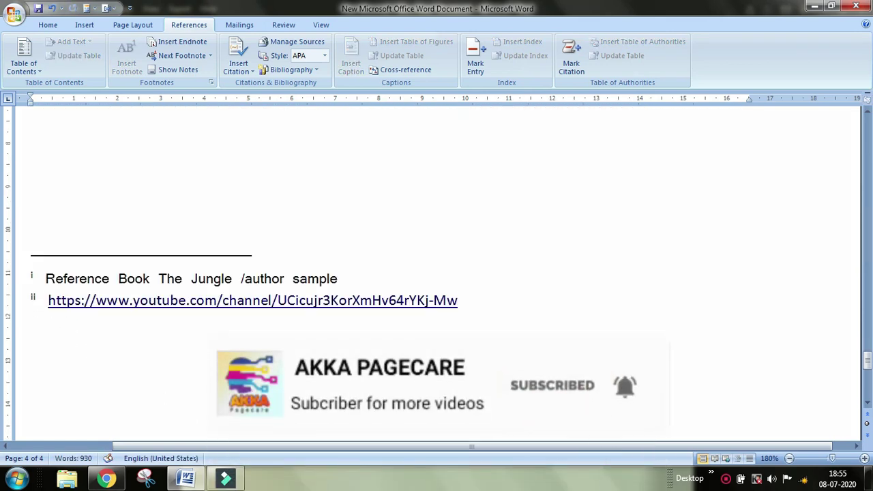
{"action": "type", "text": "AKKA PA"}
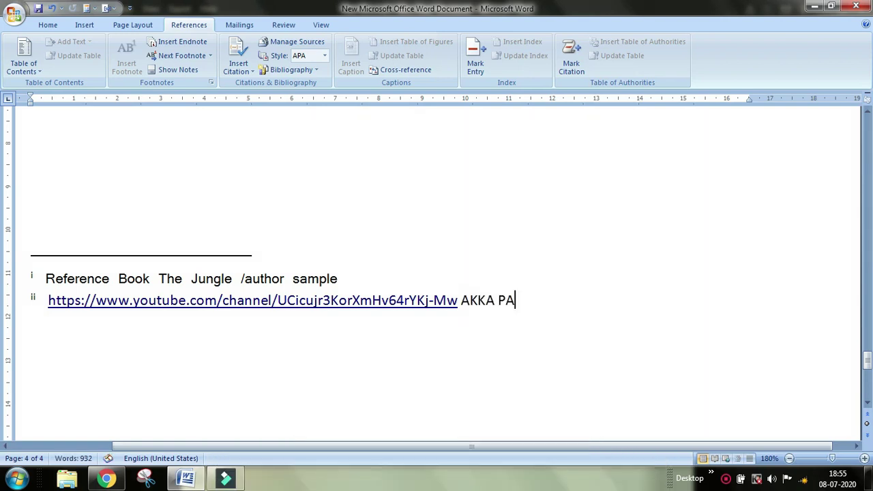
{"action": "type", "text": "GECARE"}
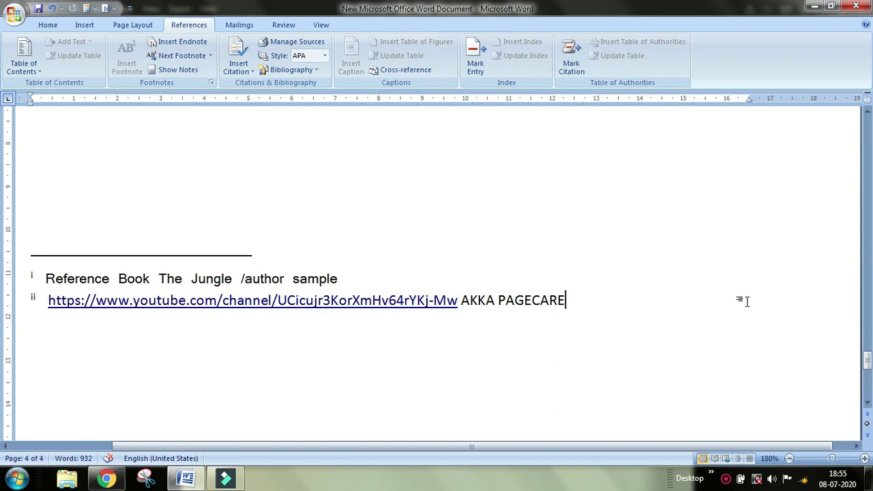
- Review the options for moving between notes and show the document's footnote area
{"action": "left_click", "coordinate": [211, 57]}
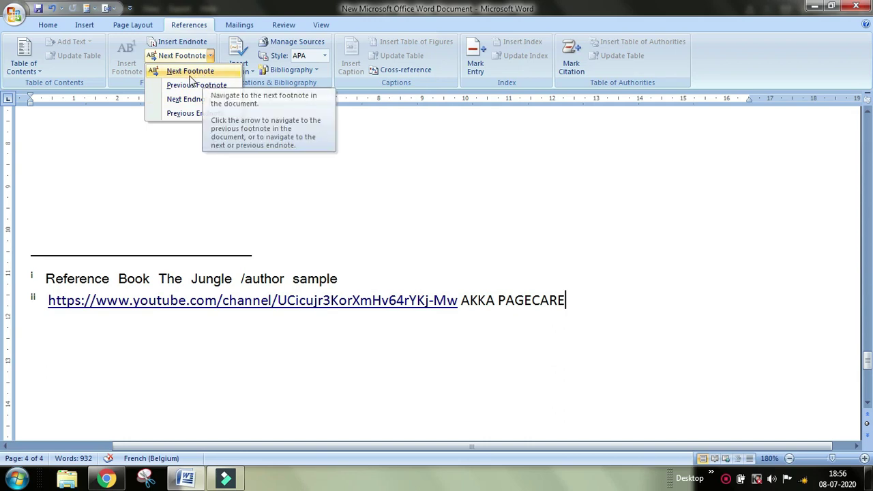
{"action": "left_click", "coordinate": [240, 147]}
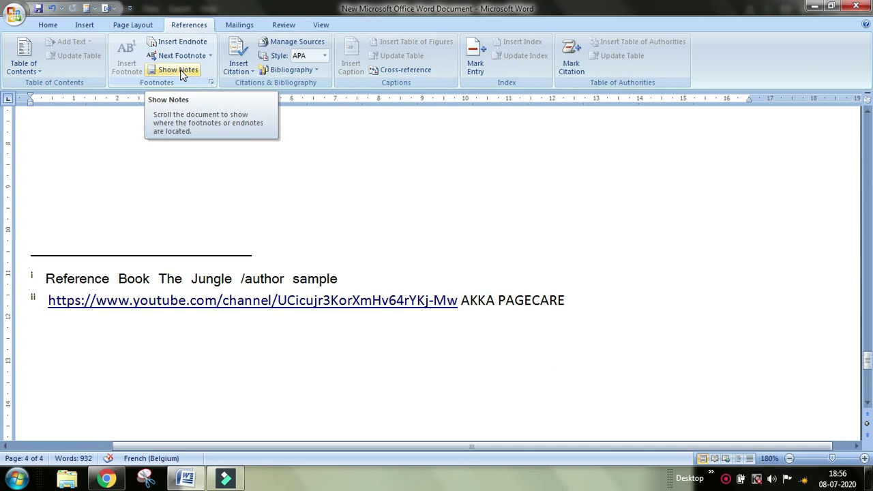
{"action": "left_click", "coordinate": [180, 70]}
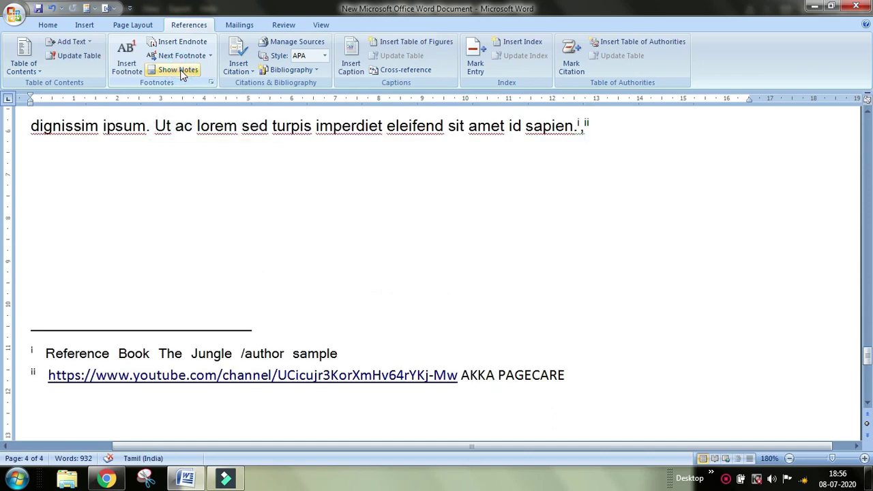
{"action": "left_click", "coordinate": [180, 70]}
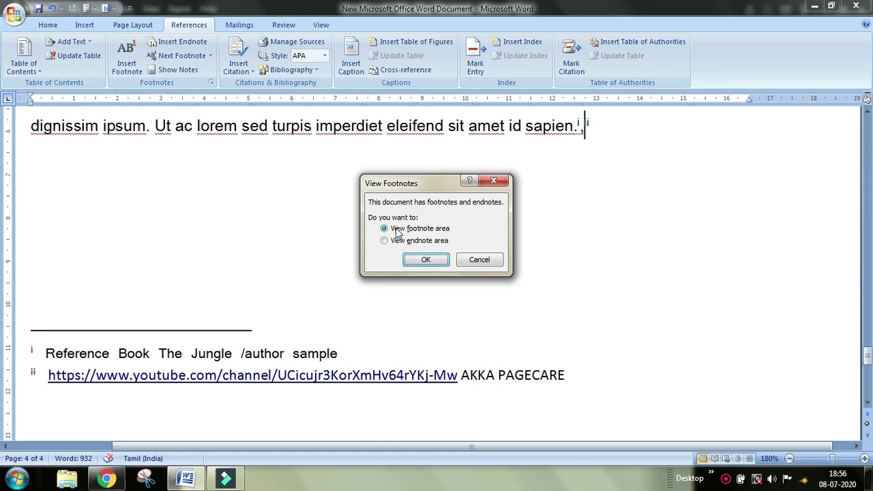
{"action": "left_click", "coordinate": [427, 260]}
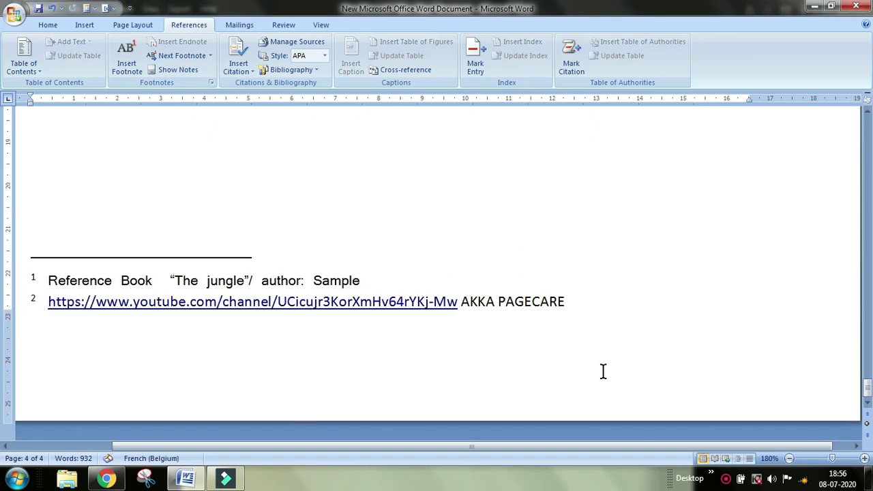
- Show the endnote area and compare endnotes i and ii with their marks after “sapien.”
{"action": "left_click", "coordinate": [189, 72]}
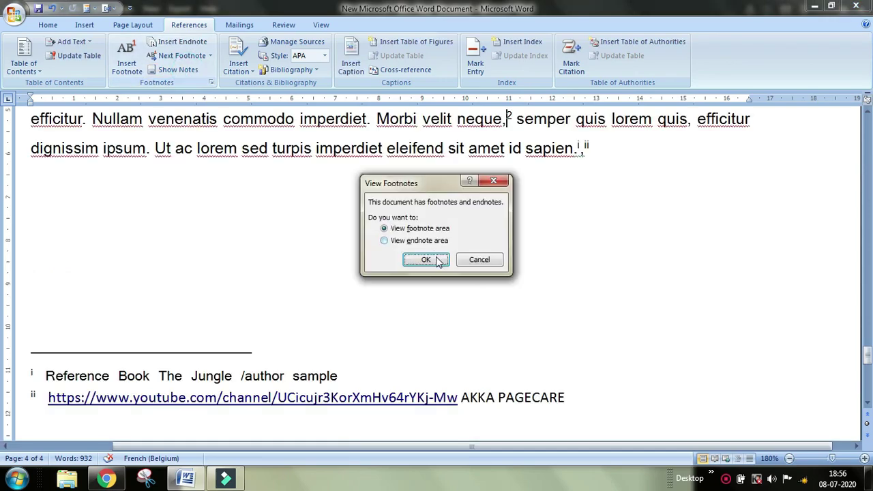
{"action": "left_click", "coordinate": [386, 243]}
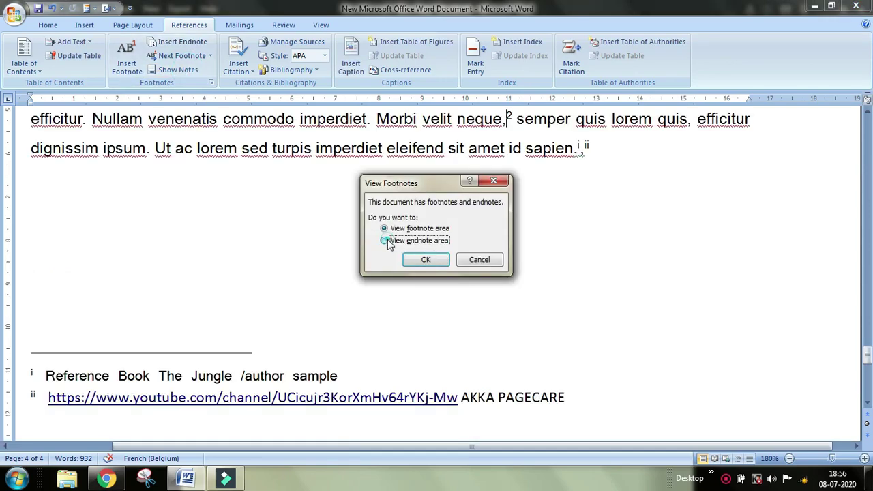
{"action": "left_click", "coordinate": [426, 260]}
{"action": "scroll", "coordinate": [536, 364], "scroll_direction": "up", "scroll_amount": 3}
{"action": "scroll", "coordinate": [605, 409], "scroll_direction": "down", "scroll_amount": 10}
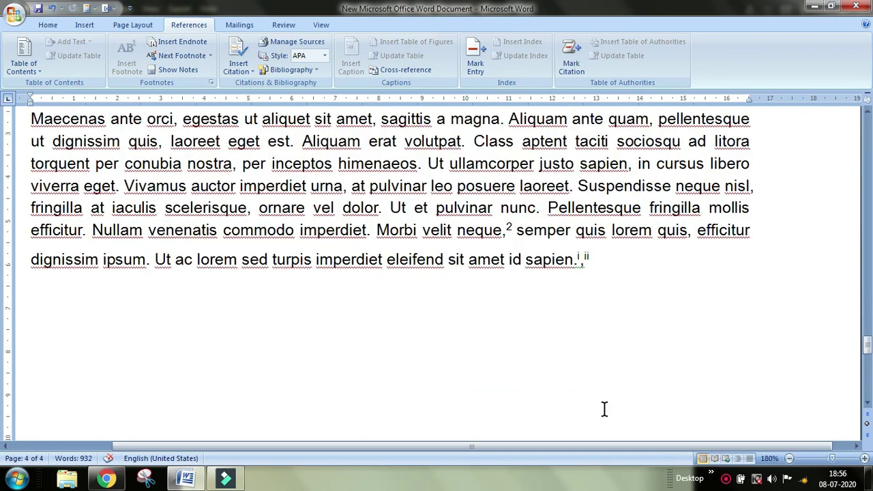
{"action": "scroll", "coordinate": [579, 383], "scroll_direction": "up", "scroll_amount": 5}
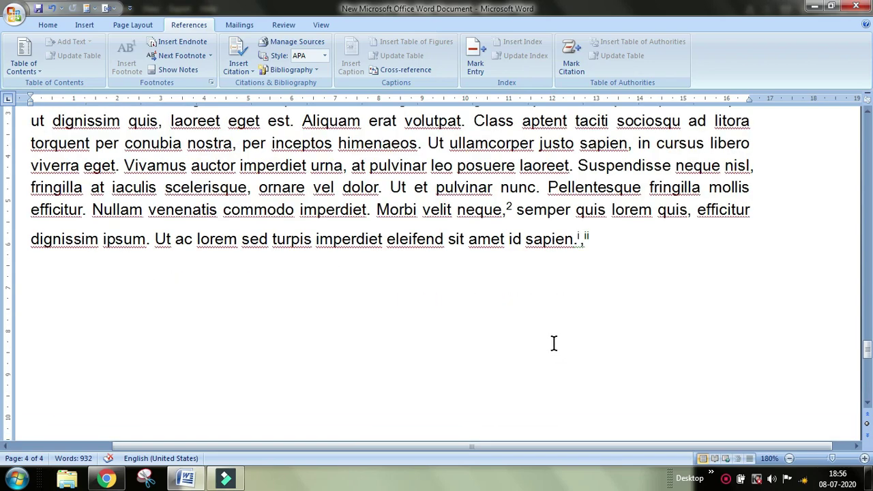
{"action": "scroll", "coordinate": [369, 198], "scroll_direction": "up", "scroll_amount": 2}
{"action": "scroll", "coordinate": [182, 325], "scroll_direction": "down", "scroll_amount": 3}
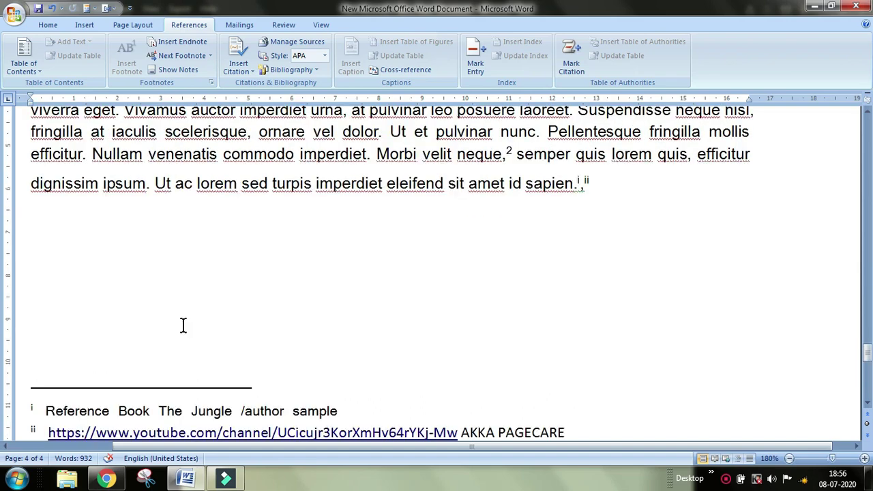
{"action": "scroll", "coordinate": [150, 293], "scroll_direction": "down", "scroll_amount": 4}
{"action": "scroll", "coordinate": [191, 287], "scroll_direction": "up", "scroll_amount": 2}
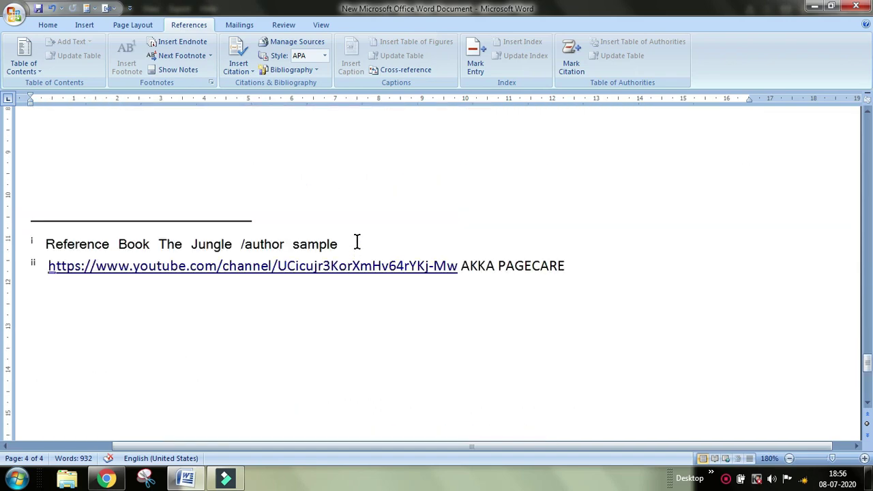
- Select the whole text of endnote i and go back to its mark after “sapien.”
{"action": "left_click", "coordinate": [357, 243]}
{"action": "left_click_drag", "start_coordinate": [44, 243], "coordinate": [364, 239]}
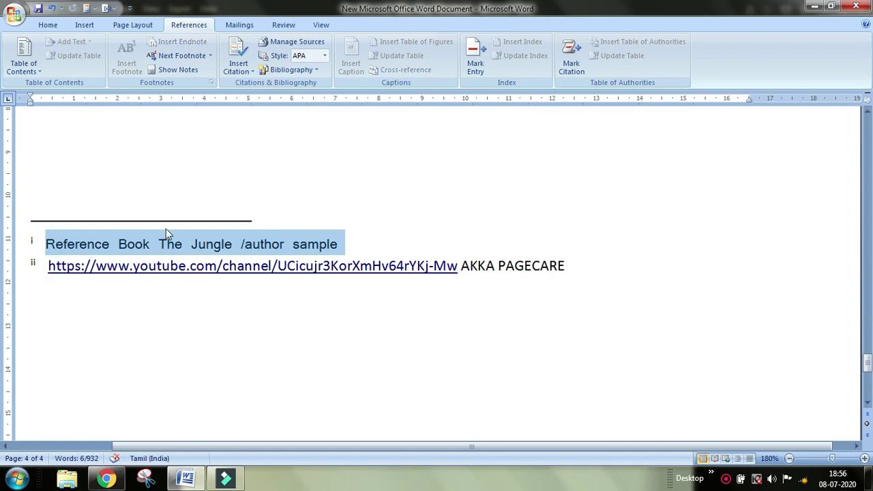
{"action": "key", "text": "Delete"}
{"action": "left_click", "coordinate": [437, 271]}
{"action": "scroll", "coordinate": [468, 405], "scroll_direction": "up", "scroll_amount": 5}
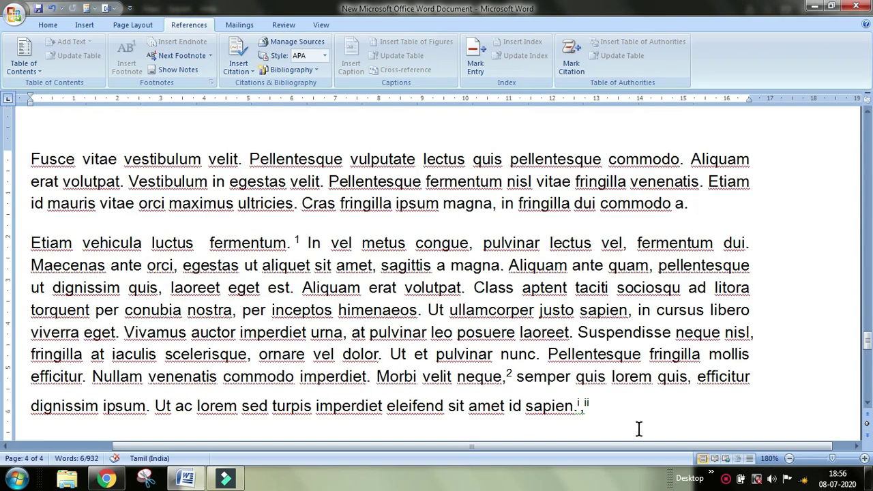
- Delete the footnote 1 mark after “fermentum.” and check the endnote and footnote areas of the page
{"action": "left_click", "coordinate": [305, 243]}
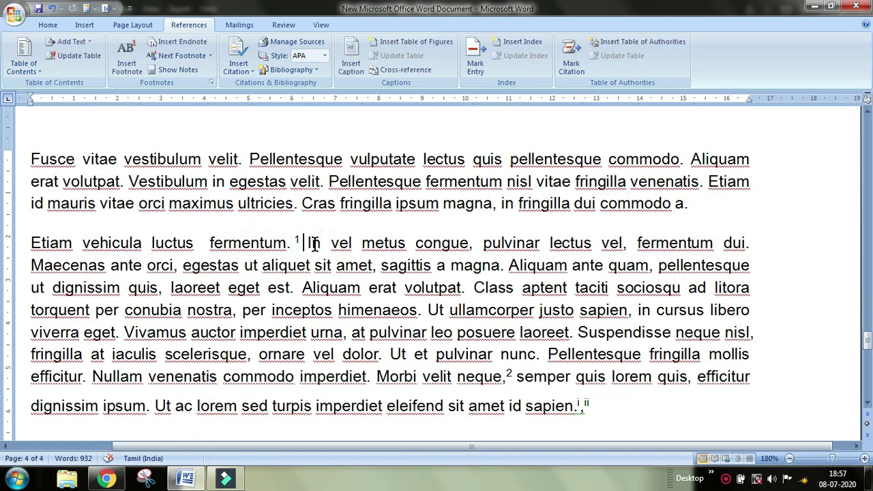
{"action": "key", "text": "shift+Left"}
{"action": "key", "text": "Delete"}
{"action": "scroll", "coordinate": [321, 307], "scroll_direction": "down", "scroll_amount": 4}
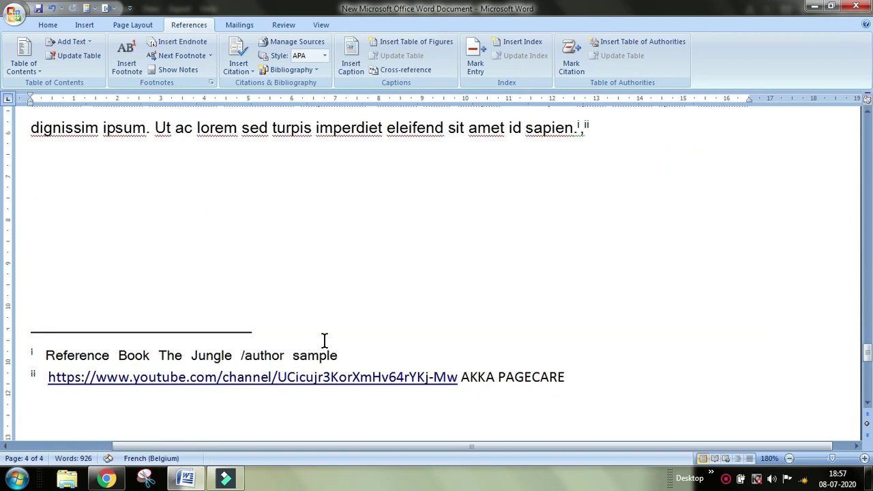
{"action": "scroll", "coordinate": [326, 343], "scroll_direction": "down", "scroll_amount": 6}
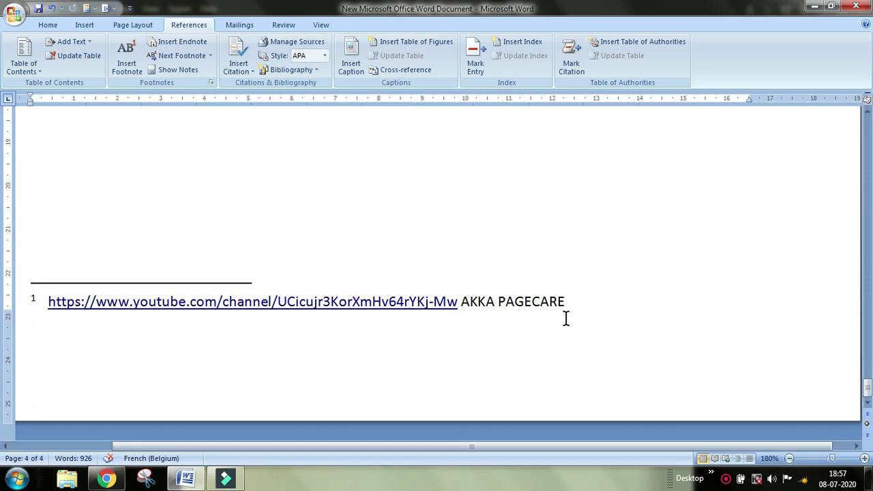
- Go from the remaining footnote to its mark after “neque,” and delete that mark, checking the footnote area
{"action": "scroll", "coordinate": [563, 321], "scroll_direction": "up", "scroll_amount": 10}
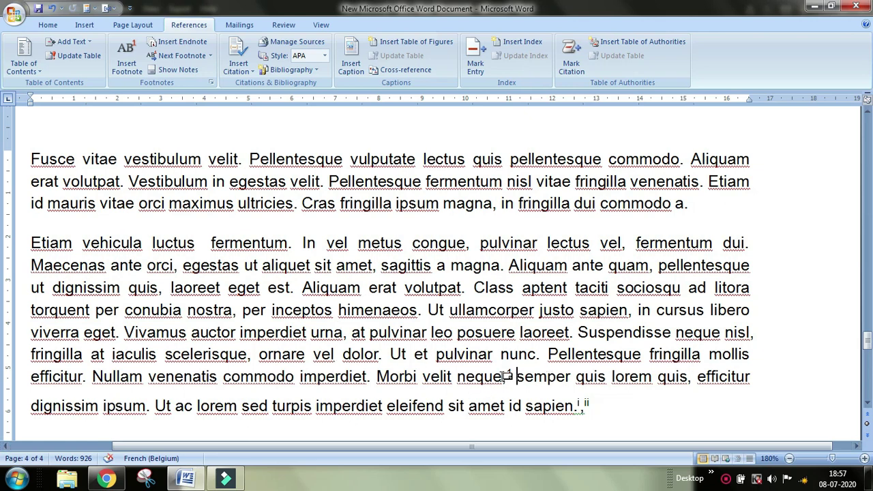
{"action": "scroll", "coordinate": [248, 295], "scroll_direction": "down", "scroll_amount": 5}
{"action": "scroll", "coordinate": [248, 295], "scroll_direction": "down", "scroll_amount": 3}
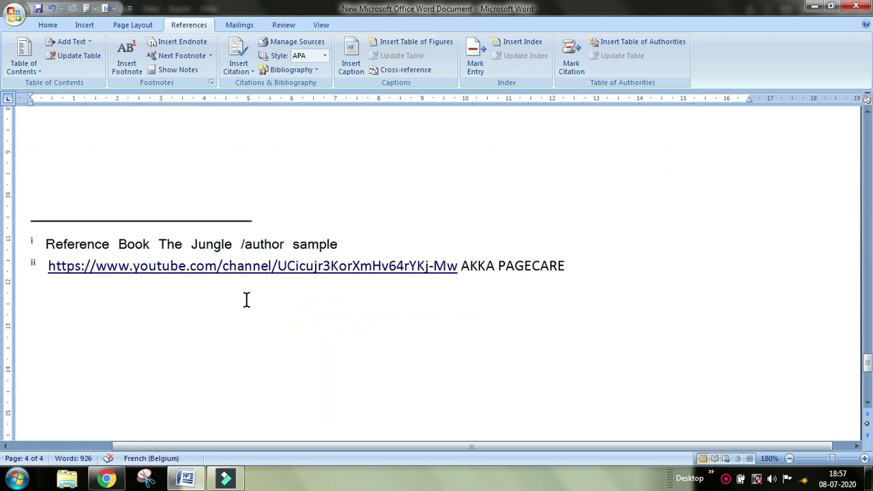
{"action": "double_click", "coordinate": [35, 299]}
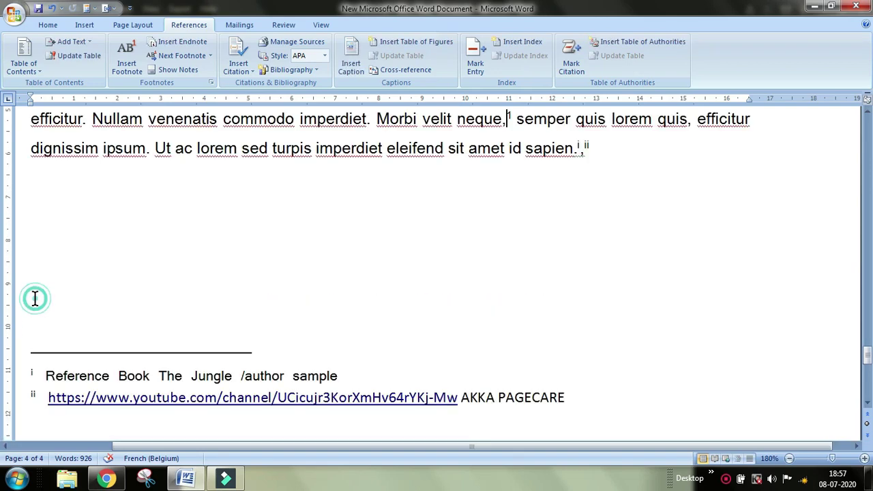
{"action": "double_click", "coordinate": [507, 112]}
{"action": "scroll", "coordinate": [378, 229], "scroll_direction": "down", "scroll_amount": 5}
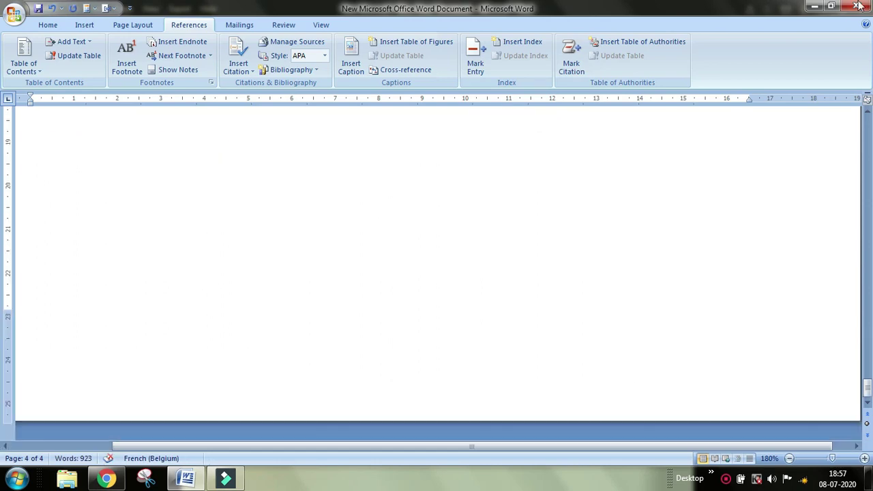
- Delete the endnote ii mark after “sapien.” to remove the endnote with the web link
{"action": "scroll", "coordinate": [180, 314], "scroll_direction": "up", "scroll_amount": 5}
{"action": "scroll", "coordinate": [698, 300], "scroll_direction": "up", "scroll_amount": 3}
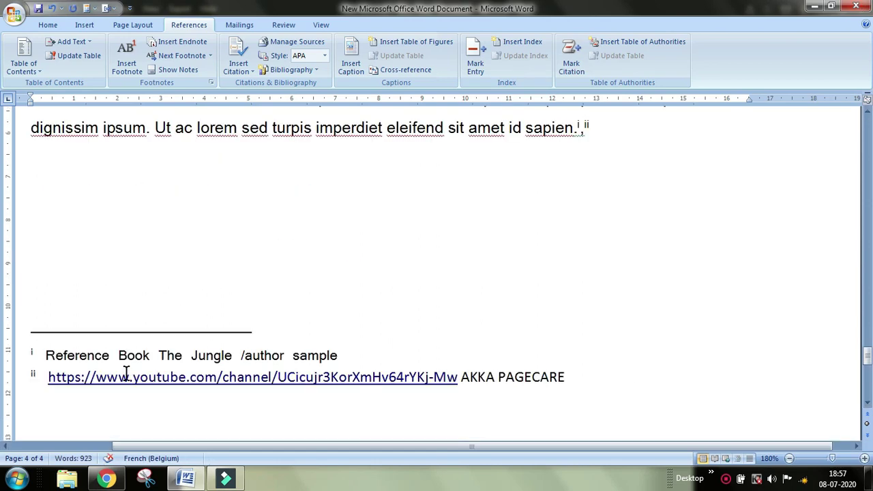
{"action": "left_click", "coordinate": [592, 127]}
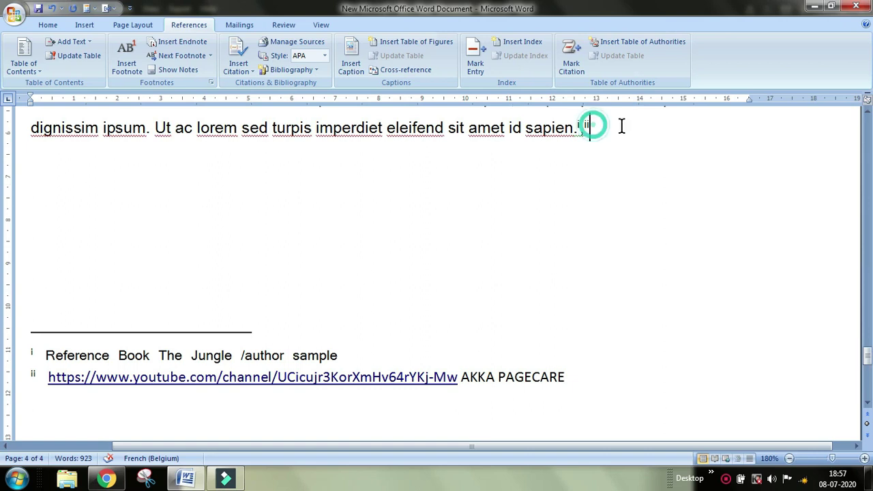
{"action": "key", "text": "BackSpace"}
{"action": "key", "text": "BackSpace"}
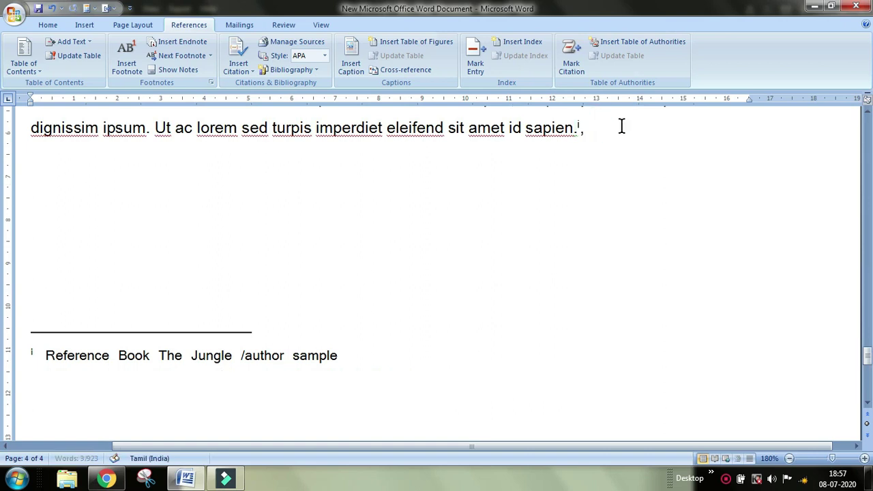
- Go from endnote i to its mark after “sapien.” and select that mark
{"action": "left_click", "coordinate": [35, 352]}
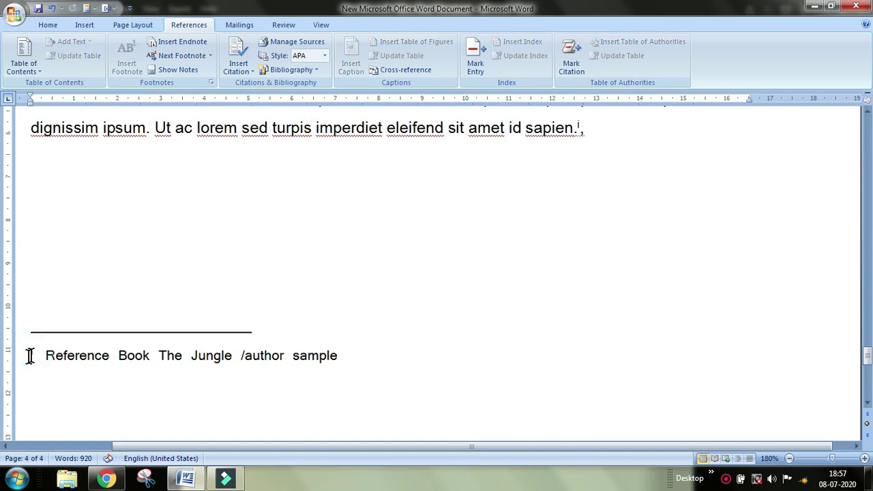
{"action": "double_click", "coordinate": [34, 352]}
{"action": "double_click", "coordinate": [35, 353]}
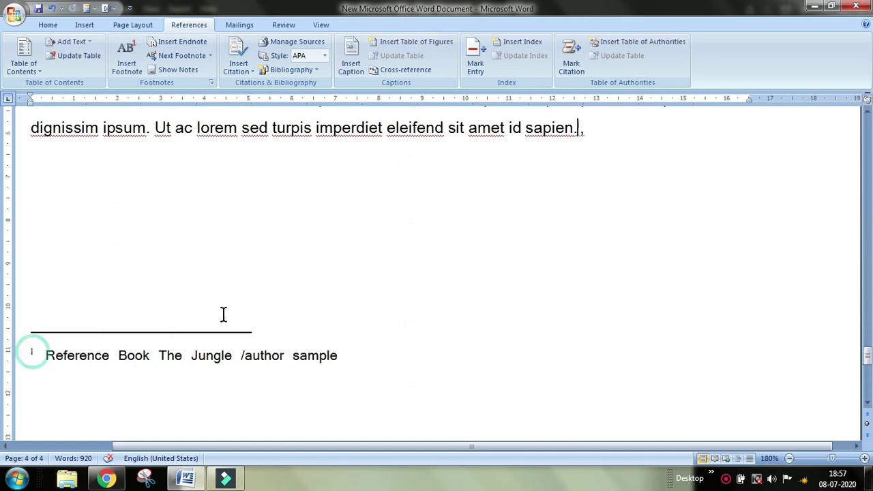
{"action": "double_click", "coordinate": [578, 127]}
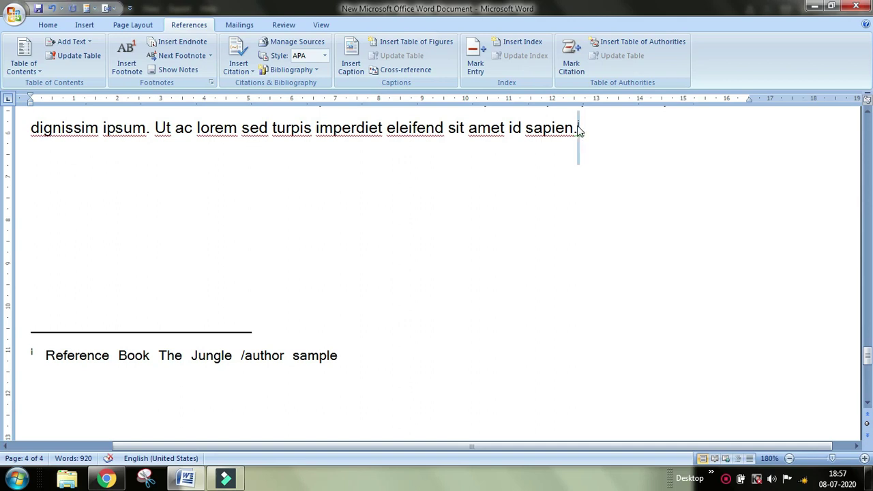